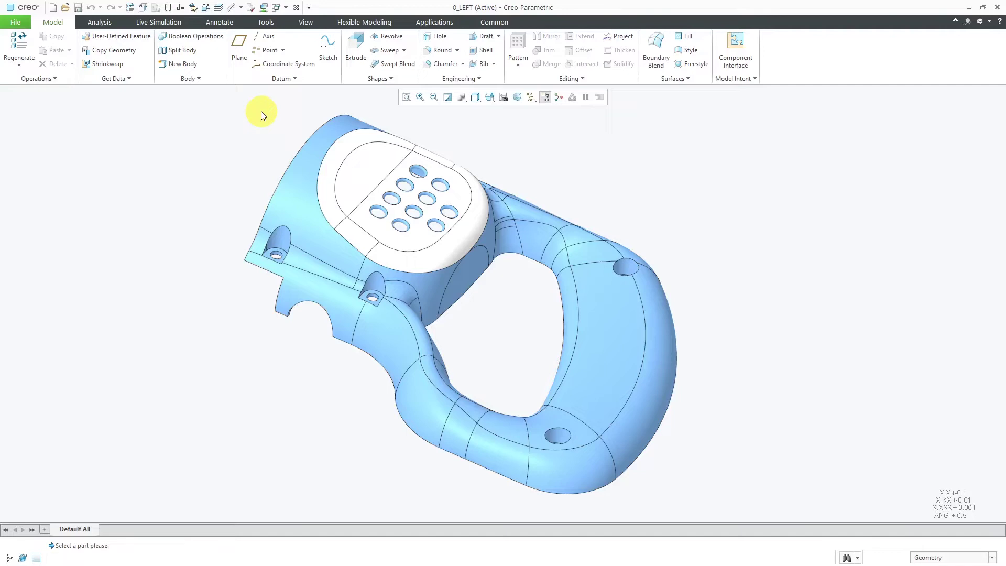
Step: Open the Analysis tab's Model Report analyses to reveal Section Thickness
{"action": "left_click", "coordinate": [102, 22]}
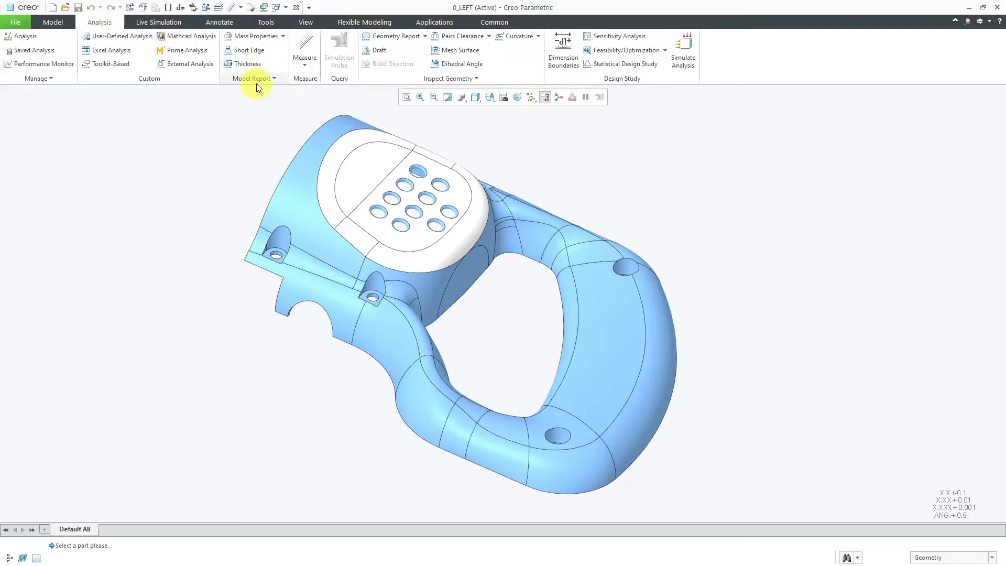
{"action": "left_click", "coordinate": [257, 81]}
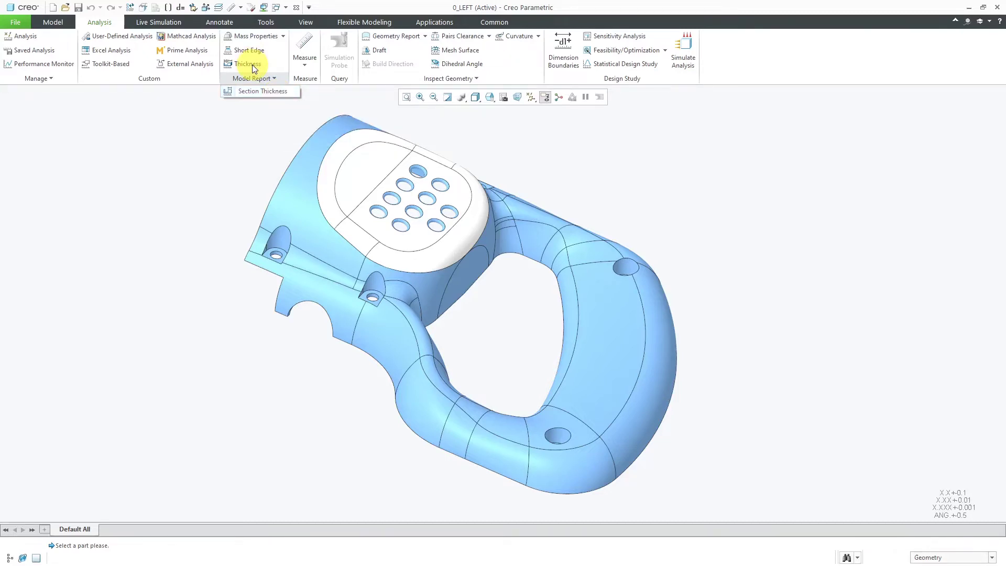
Step: Start a Section Thickness analysis on the handle's Body 1, moving the dialog near the model
{"action": "left_click", "coordinate": [257, 92]}
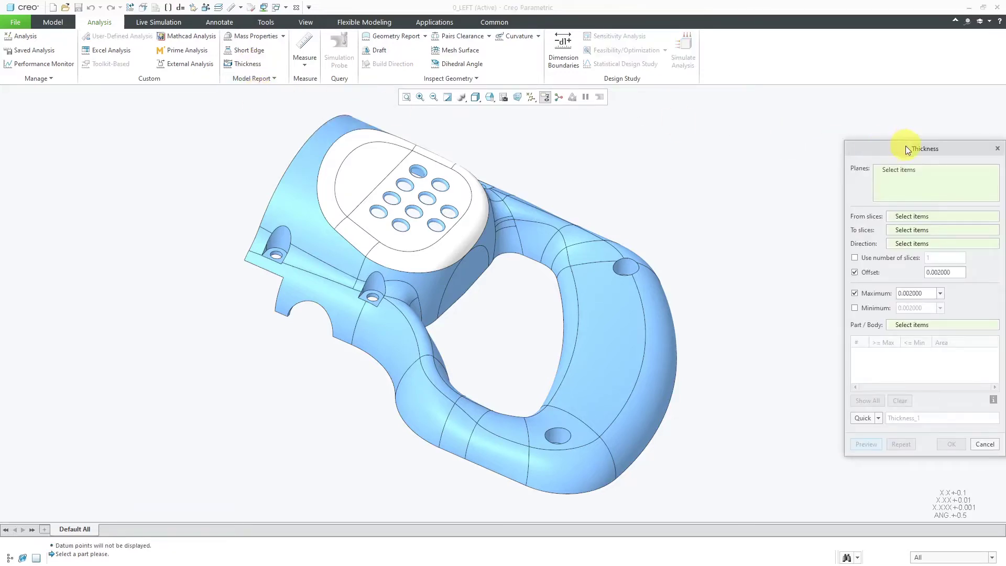
{"action": "left_click_drag", "start_coordinate": [905, 147], "coordinate": [786, 114]}
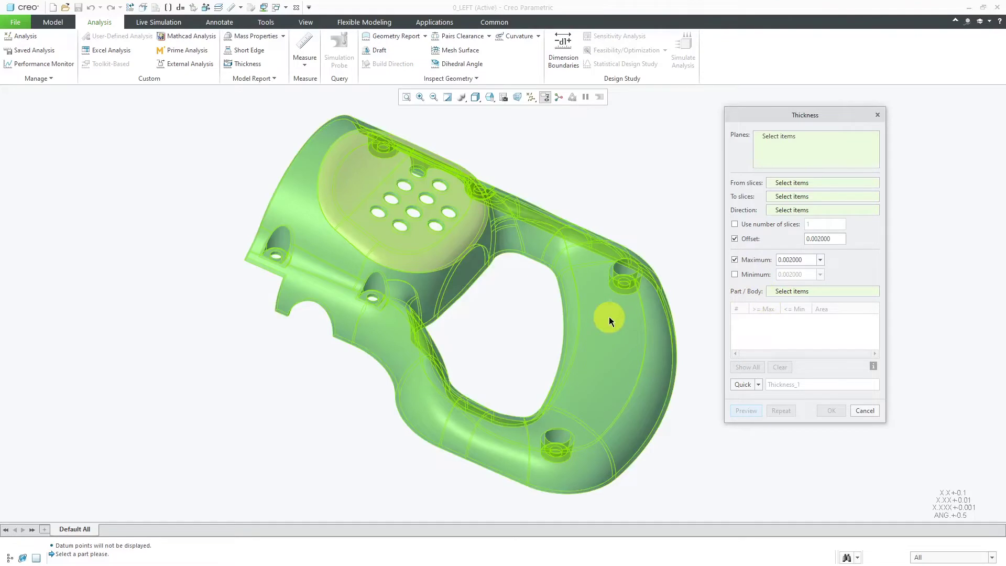
{"action": "left_click", "coordinate": [609, 316]}
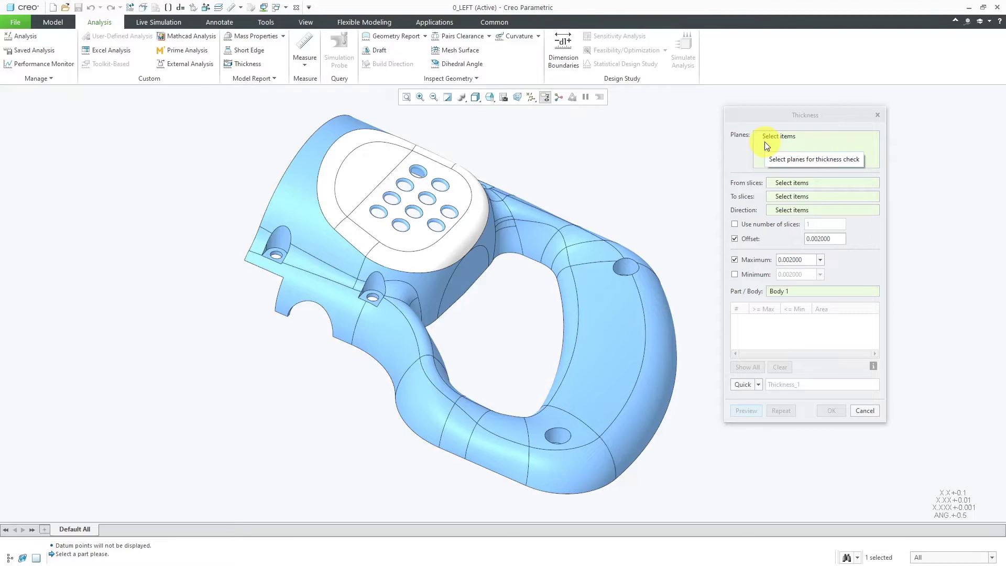
Step: Turn on datum plane display so DTM29, DTM30 and DTM31 show beside the handle
{"action": "left_click", "coordinate": [530, 100]}
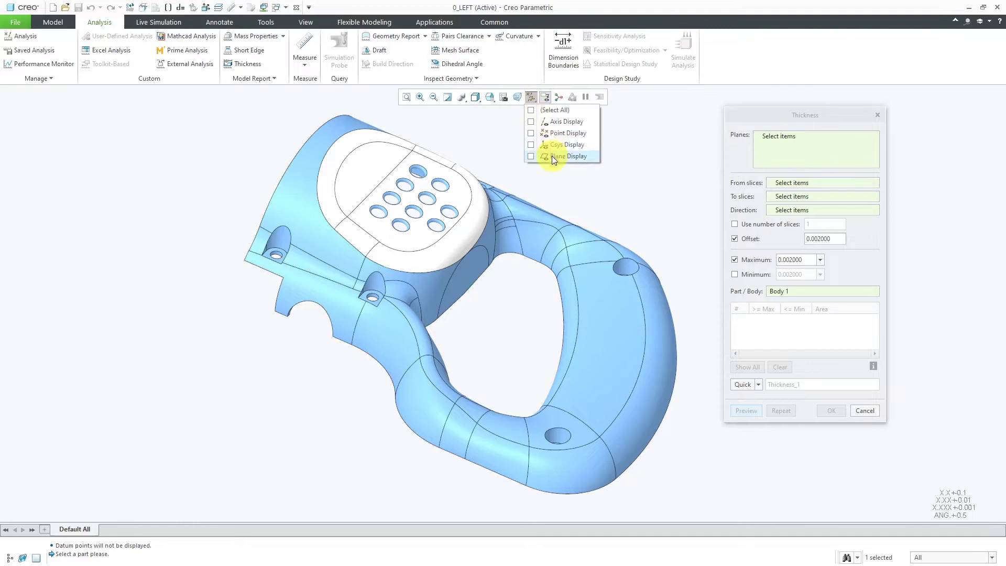
{"action": "left_click", "coordinate": [552, 156]}
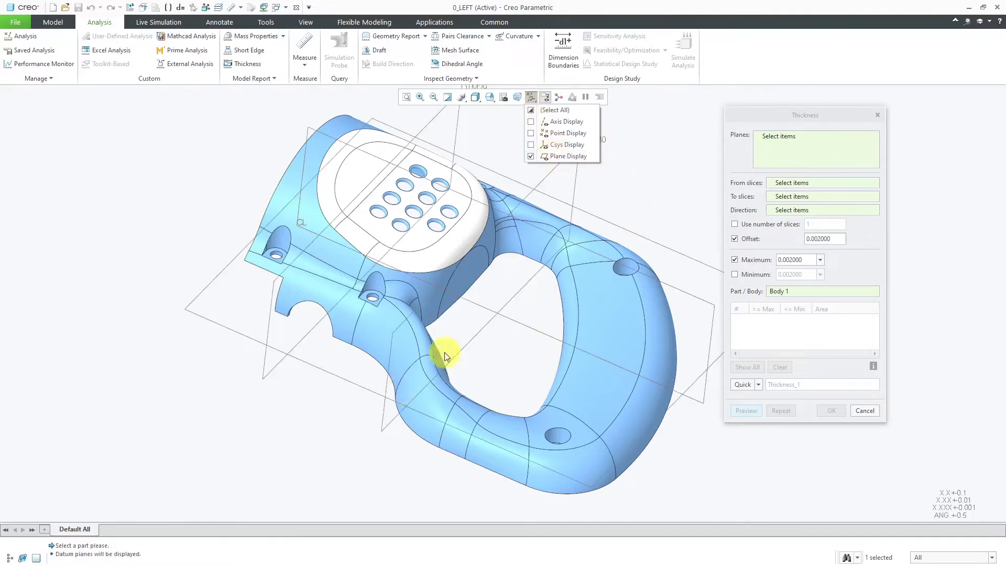
{"action": "left_click", "coordinate": [612, 196]}
{"action": "scroll", "coordinate": [476, 238], "scroll_direction": "down", "scroll_amount": 2}
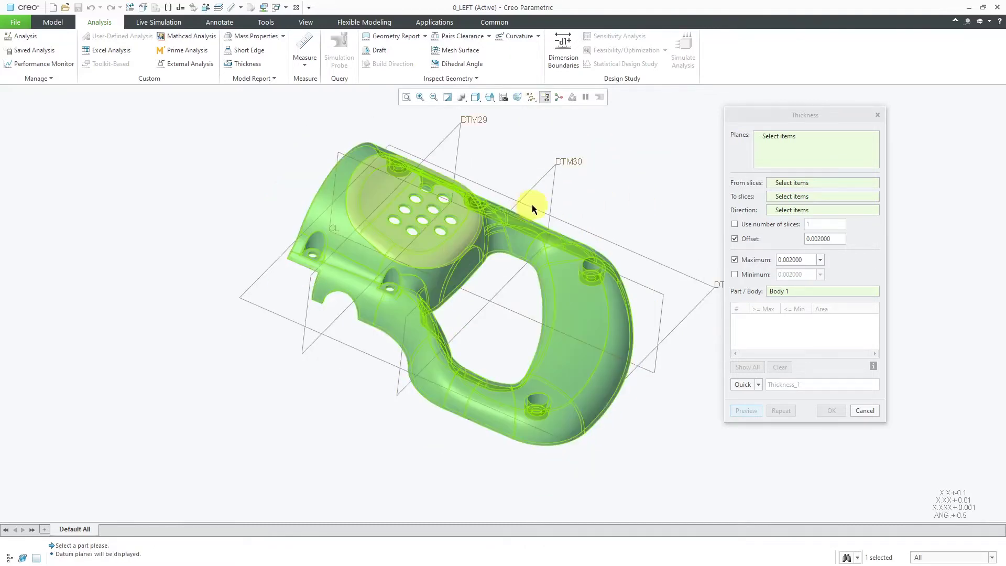
{"action": "middle_click_drag", "start_coordinate": [527, 213], "coordinate": [501, 226], "text": "shift"}
{"action": "right_click", "coordinate": [579, 174]}
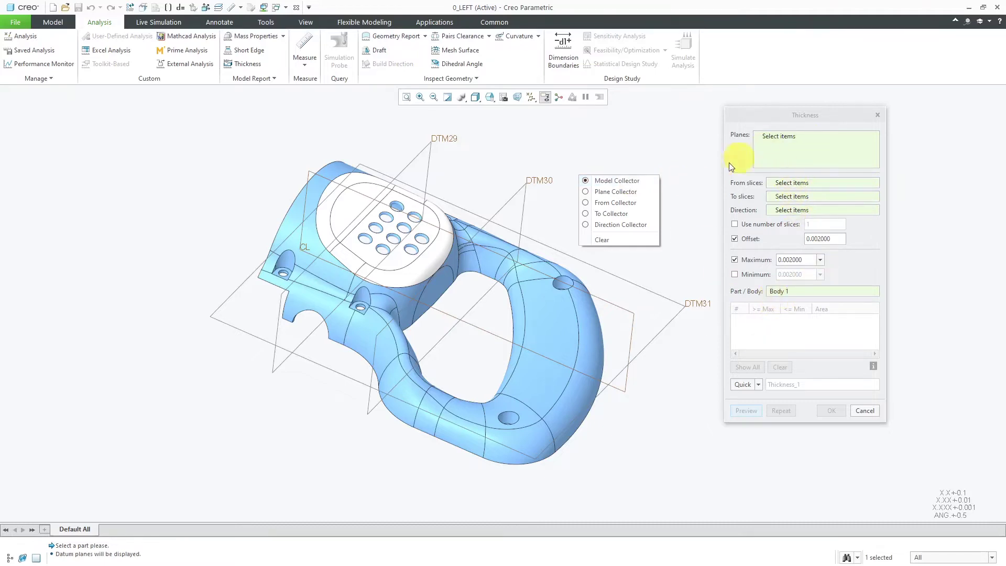
Step: Use the Plane Collector to slice the handle at DTM30, DTM29, DTM31 and CL
{"action": "left_click", "coordinate": [635, 190]}
{"action": "left_click", "coordinate": [786, 137]}
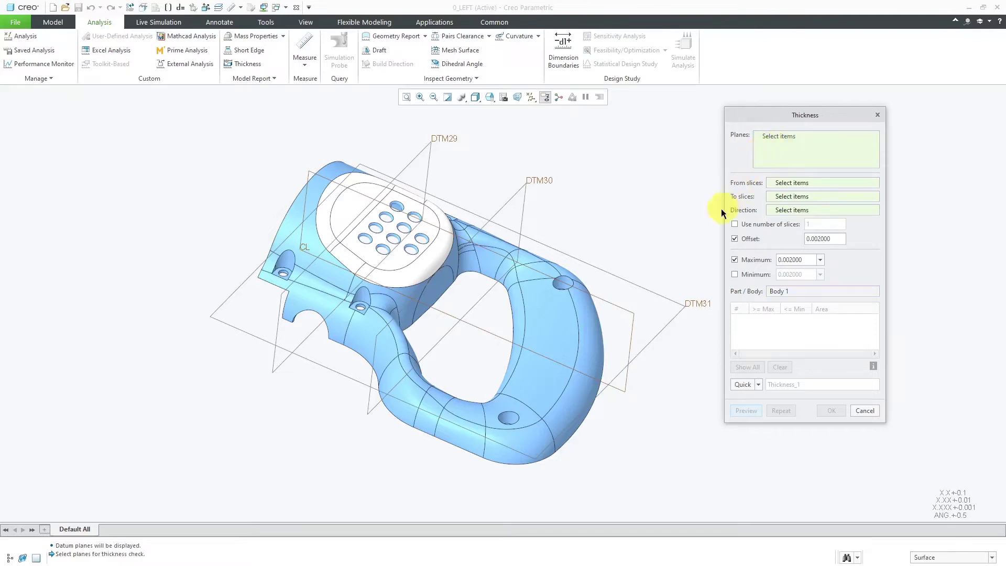
{"action": "left_click", "coordinate": [531, 181]}
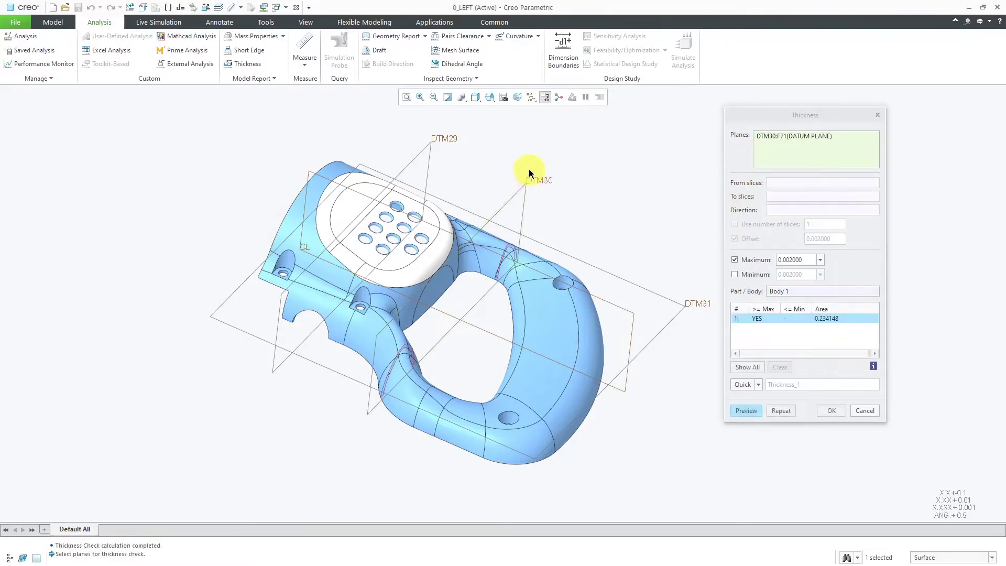
{"action": "left_click", "coordinate": [428, 146]}
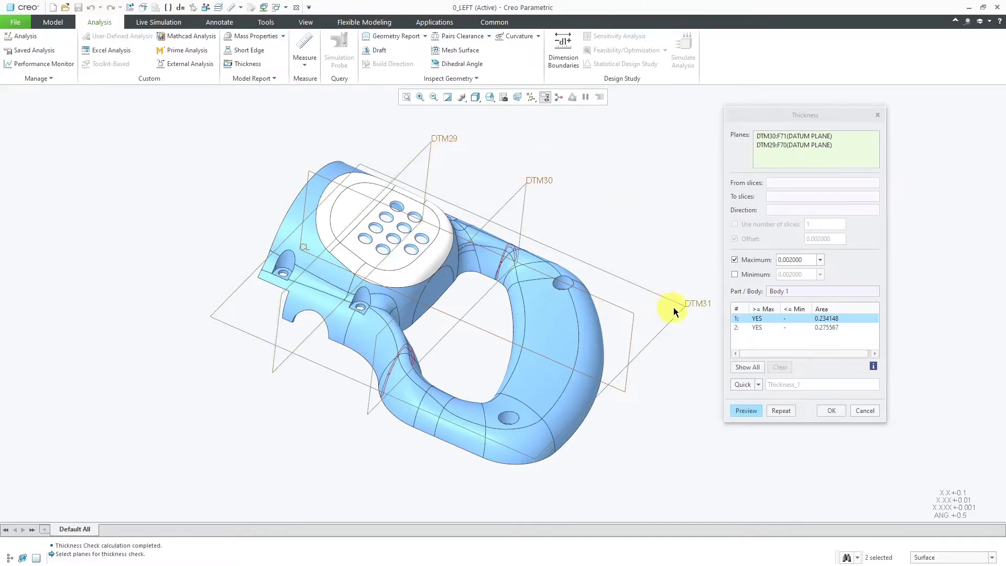
{"action": "left_click", "coordinate": [635, 315]}
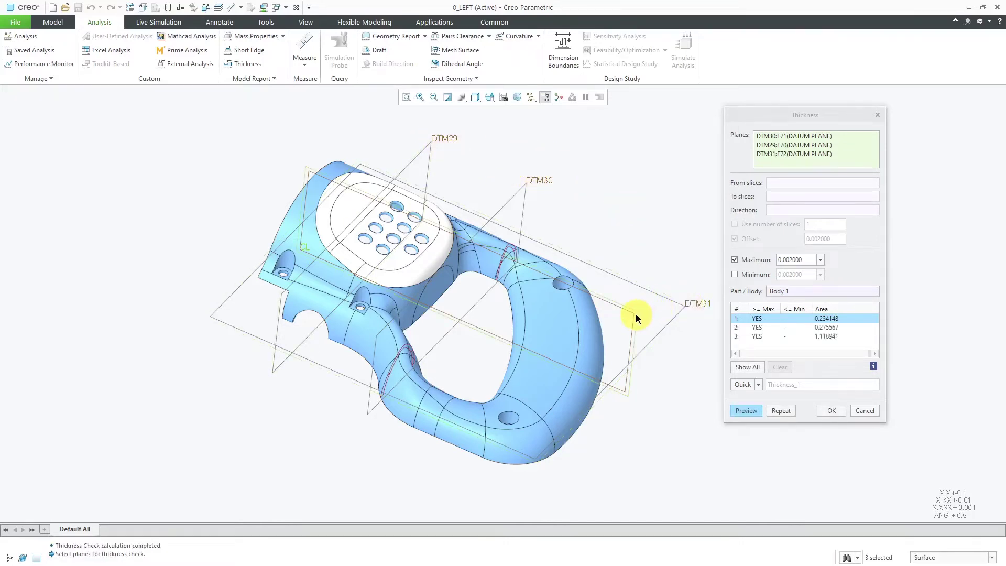
{"action": "left_click", "coordinate": [636, 313]}
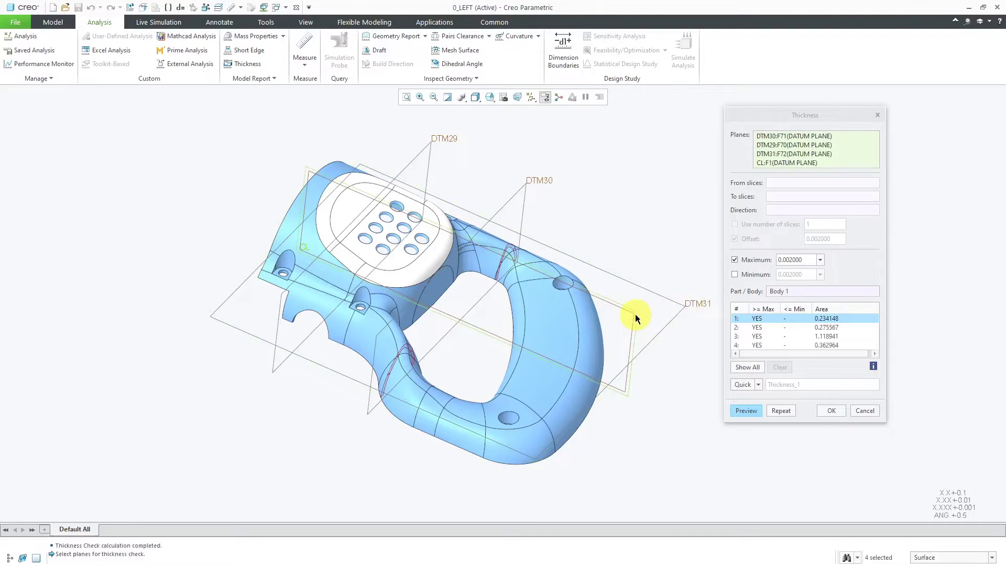
Step: Set maximum thickness 0.2, enable minimum thickness 0.15, and preview the recomputed slice results
{"action": "double_click", "coordinate": [791, 260]}
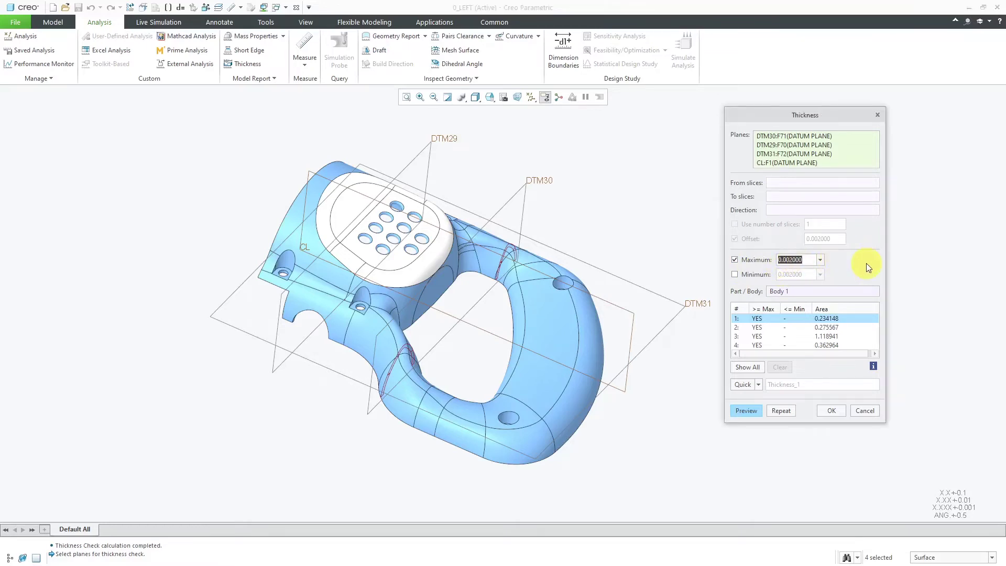
{"action": "type", "text": "0.2"}
{"action": "key", "text": "Return"}
{"action": "left_click", "coordinate": [735, 274]}
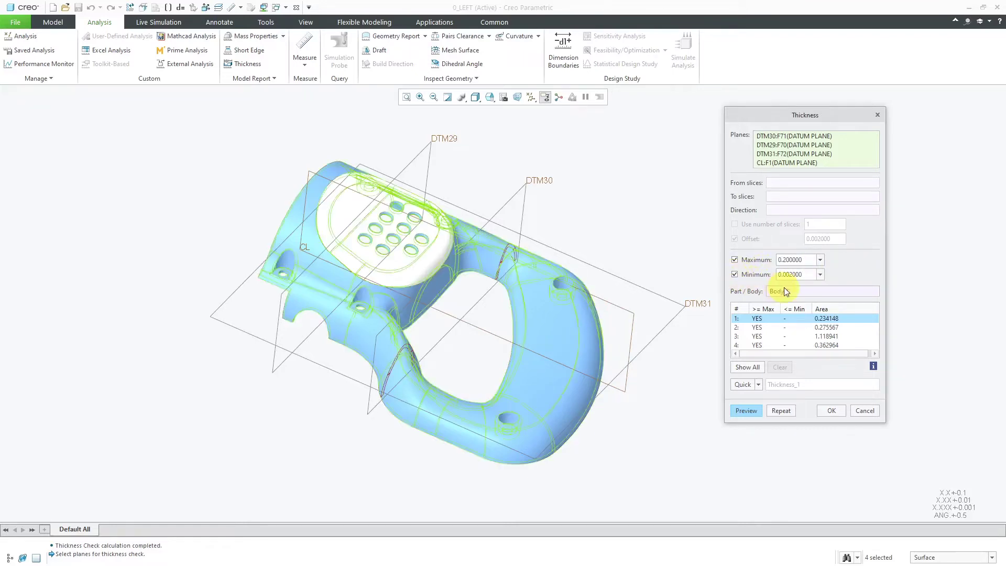
{"action": "double_click", "coordinate": [811, 274]}
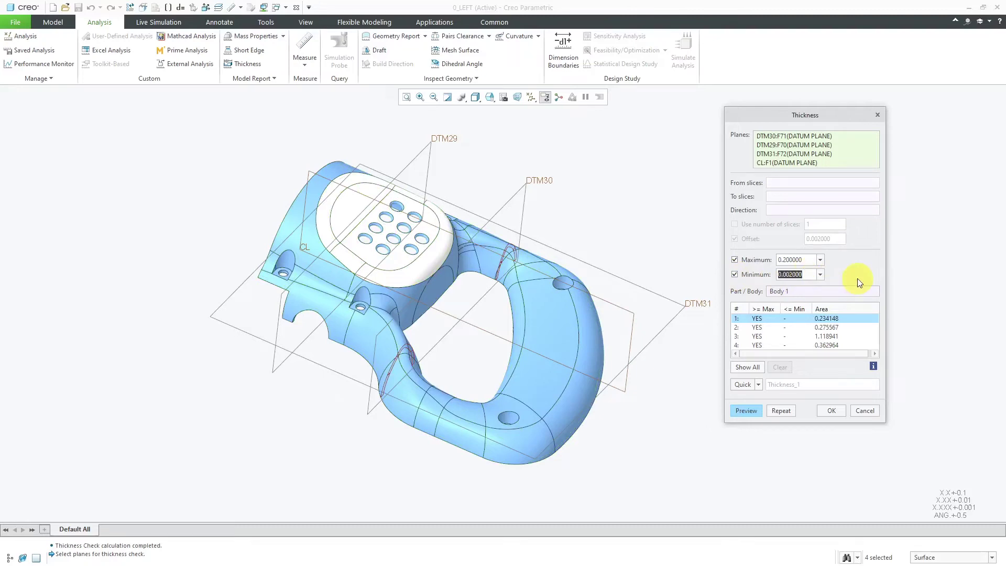
{"action": "type", "text": "0.15"}
{"action": "key", "text": "Return"}
{"action": "left_click", "coordinate": [750, 413]}
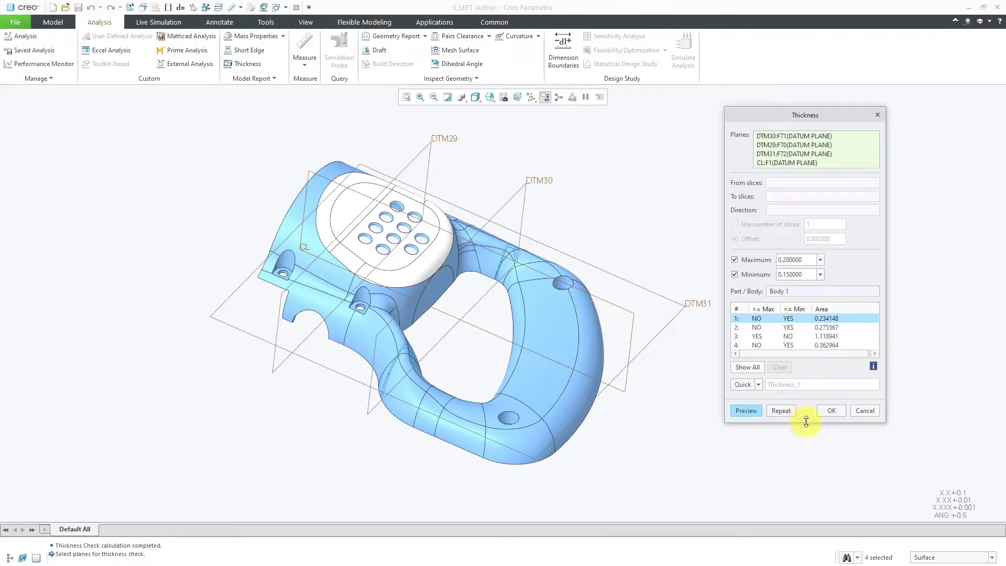
Step: Enlarge the results area, review slice 2, and hide the datum planes
{"action": "left_click_drag", "start_coordinate": [802, 422], "coordinate": [804, 474]}
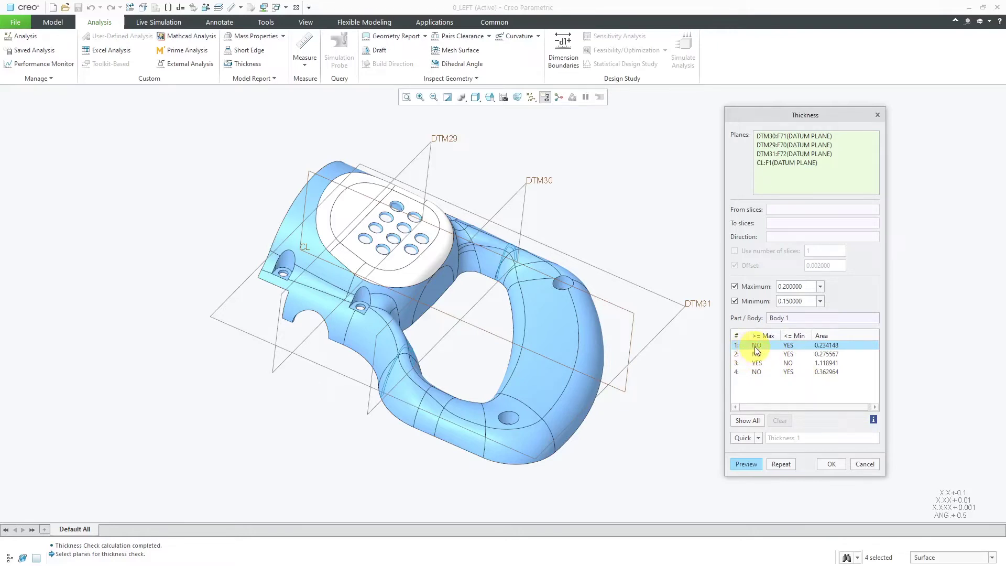
{"action": "middle_click_drag", "start_coordinate": [601, 359], "coordinate": [597, 373]}
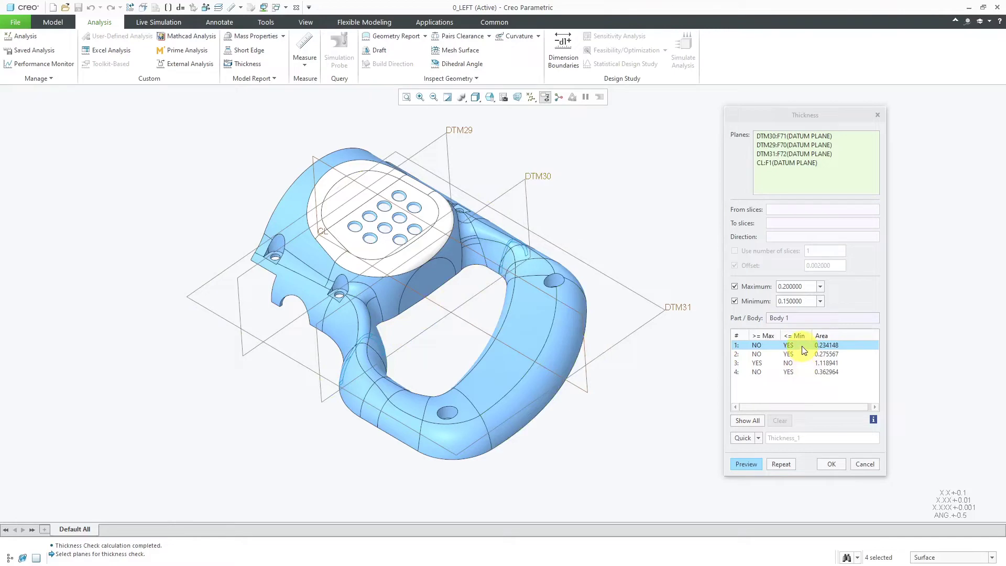
{"action": "left_click", "coordinate": [758, 355]}
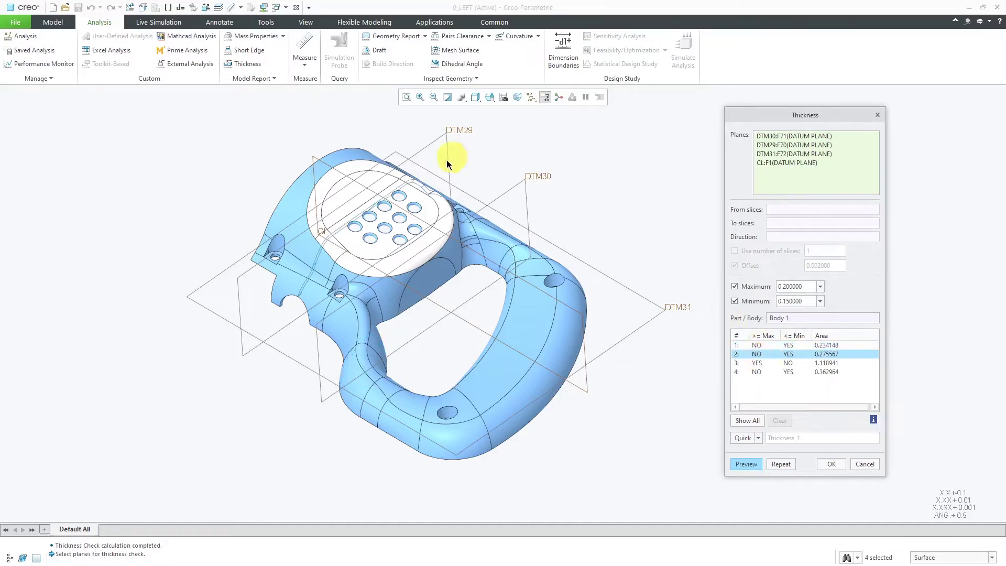
{"action": "left_click", "coordinate": [532, 98]}
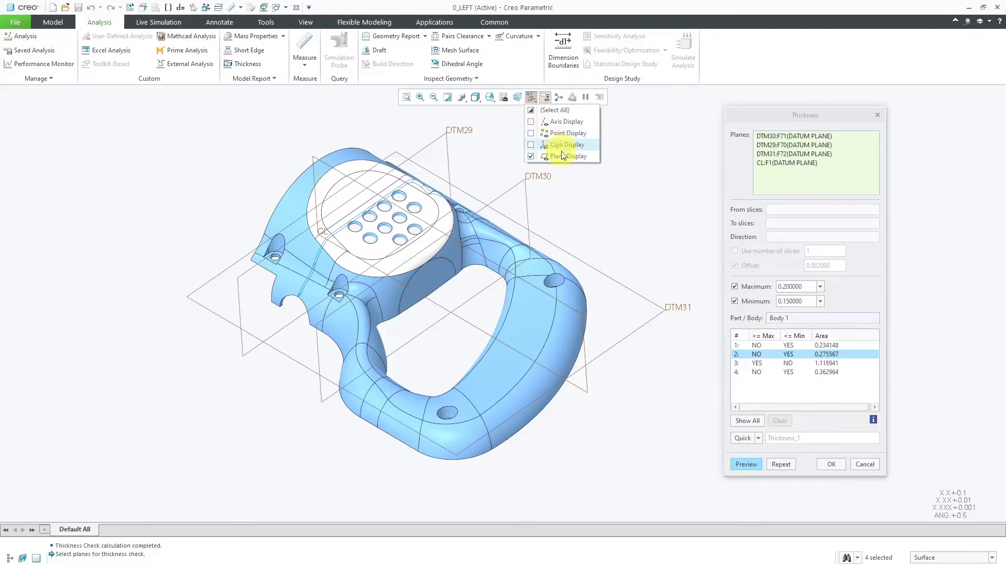
{"action": "left_click", "coordinate": [563, 155]}
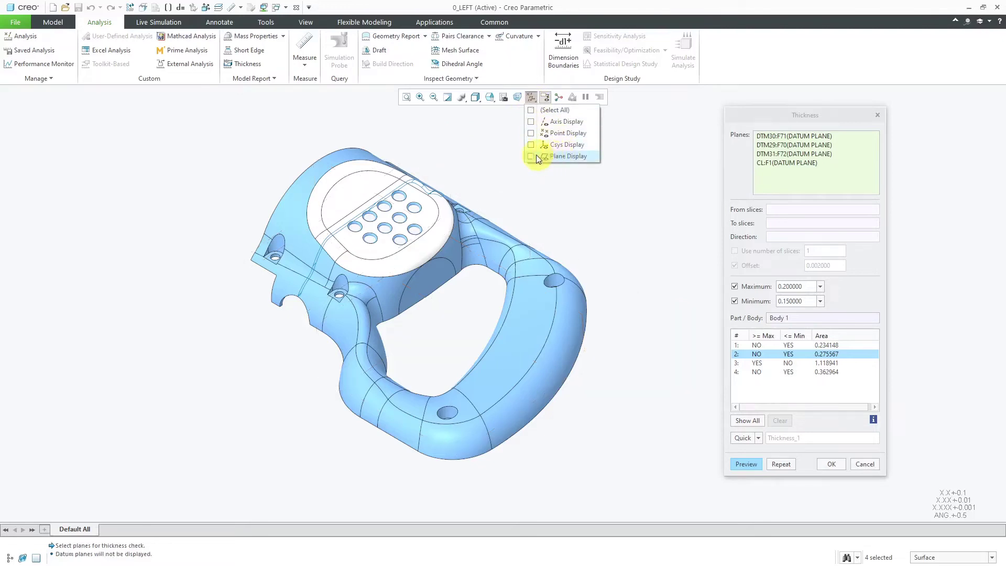
Step: Inspect slices 1 through 4 on the model, focusing on slice 3 exceeding the 0.2 maximum
{"action": "left_click", "coordinate": [414, 219]}
{"action": "middle_click_drag", "start_coordinate": [433, 220], "coordinate": [414, 219]}
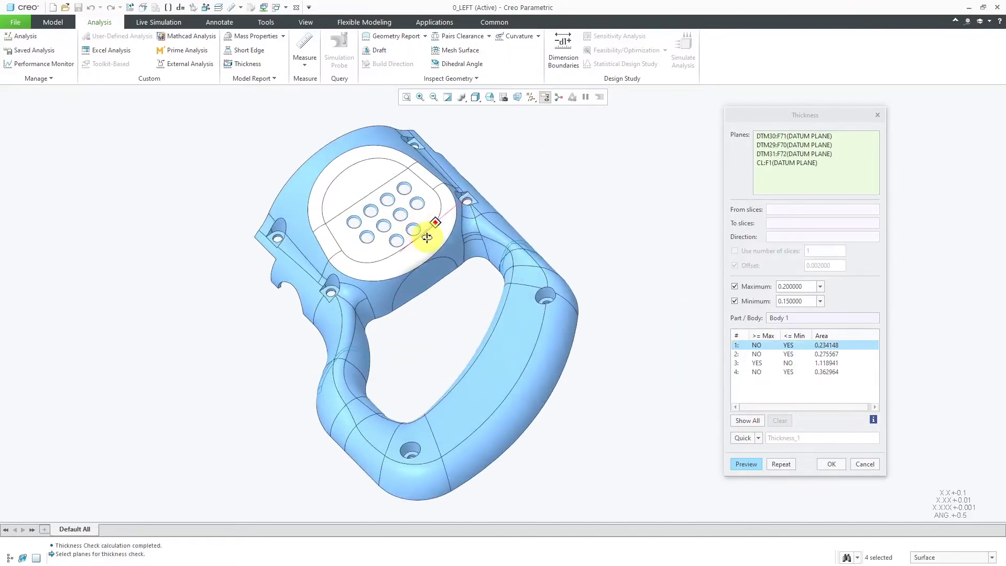
{"action": "left_click", "coordinate": [755, 354]}
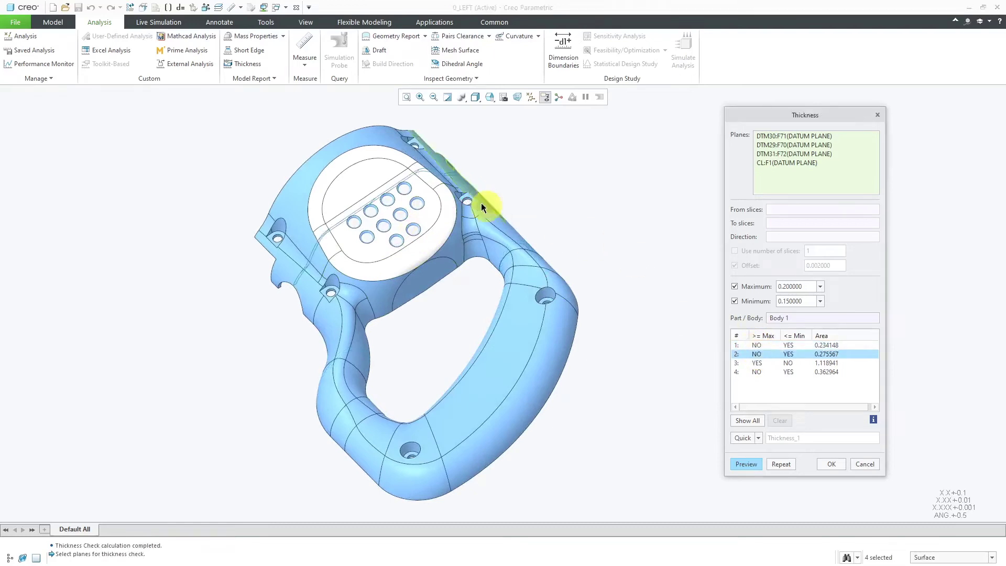
{"action": "mouse_move", "coordinate": [530, 195]}
{"action": "middle_mouse_down"}
{"action": "mouse_move", "coordinate": [514, 160]}
{"action": "mouse_move", "coordinate": [501, 159]}
{"action": "mouse_move", "coordinate": [534, 171]}
{"action": "mouse_move", "coordinate": [526, 179]}
{"action": "middle_mouse_up"}
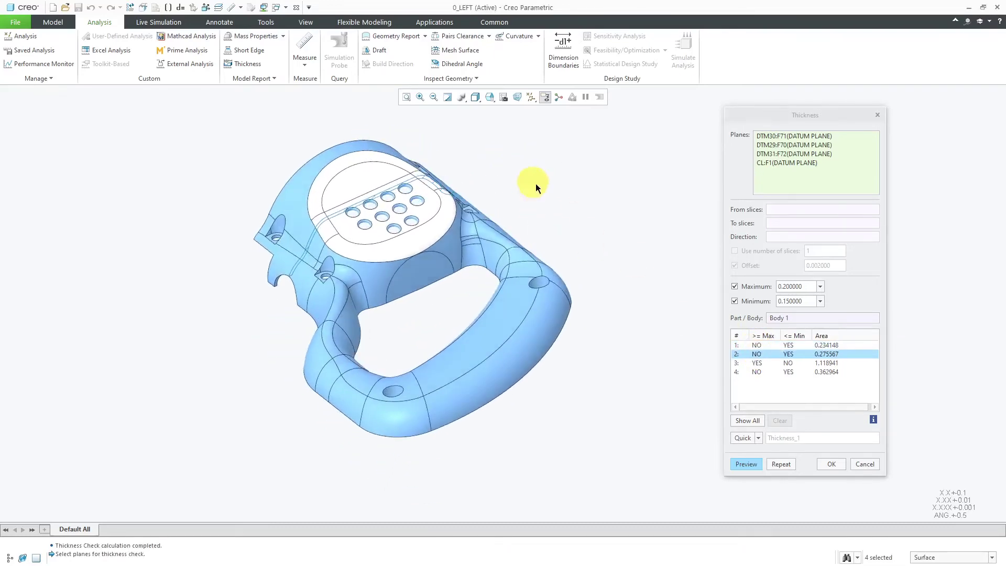
{"action": "left_click", "coordinate": [755, 364]}
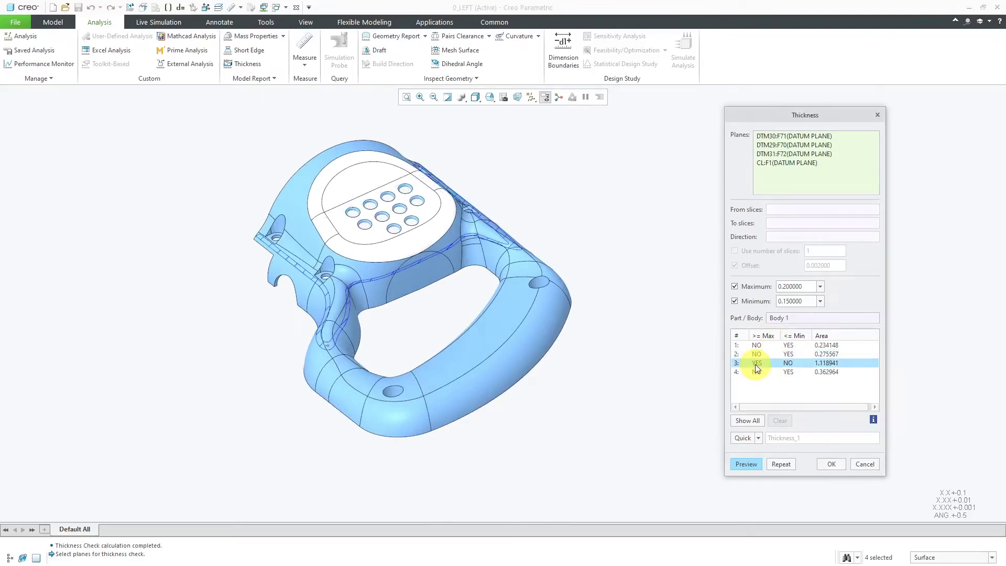
{"action": "left_click", "coordinate": [756, 372]}
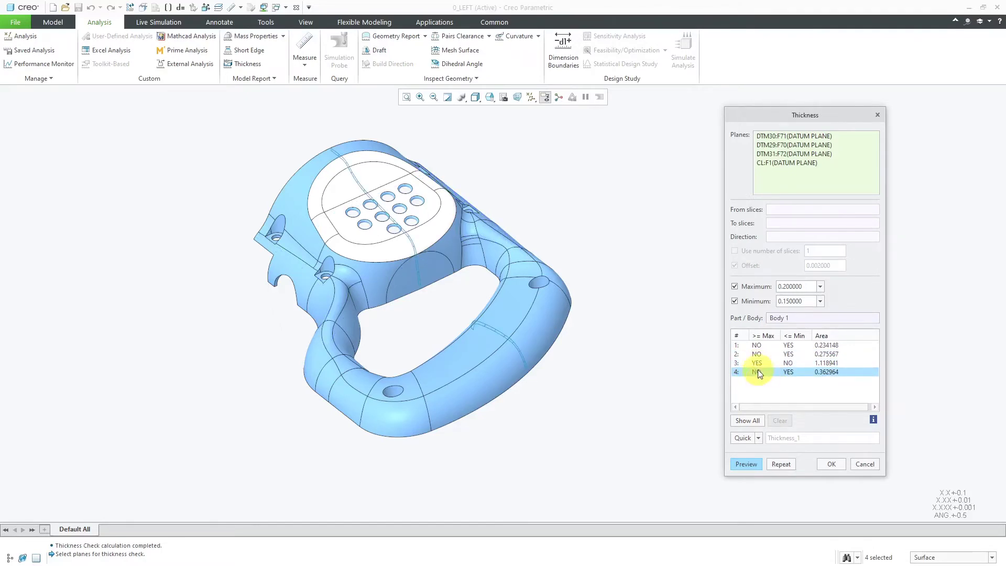
{"action": "left_click", "coordinate": [760, 363]}
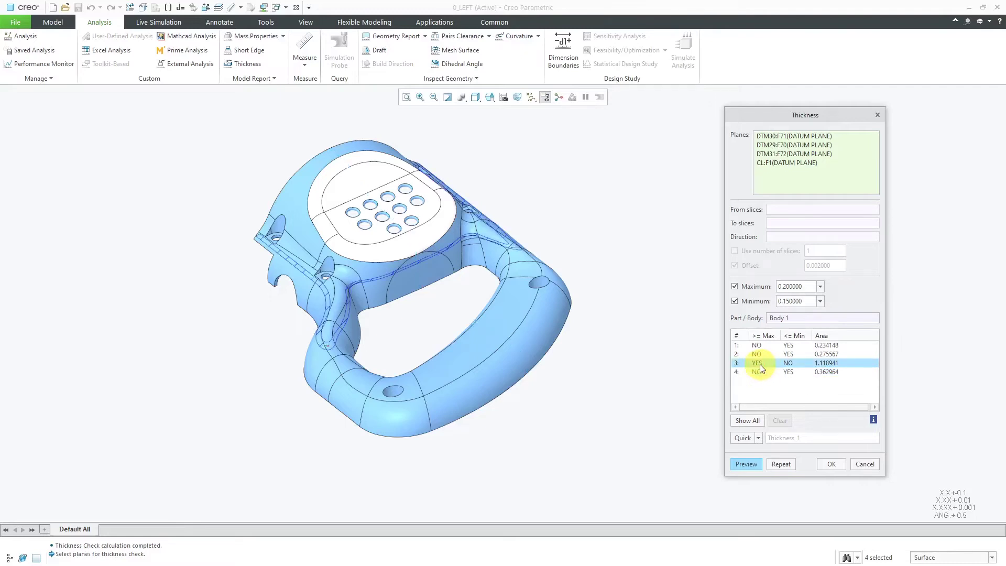
{"action": "mouse_move", "coordinate": [561, 207]}
{"action": "middle_mouse_down"}
{"action": "mouse_move", "coordinate": [543, 190]}
{"action": "mouse_move", "coordinate": [557, 202]}
{"action": "middle_mouse_up"}
{"action": "scroll", "coordinate": [303, 354], "scroll_direction": "up", "scroll_amount": 2}
{"action": "scroll", "coordinate": [304, 352], "scroll_direction": "up", "scroll_amount": 5}
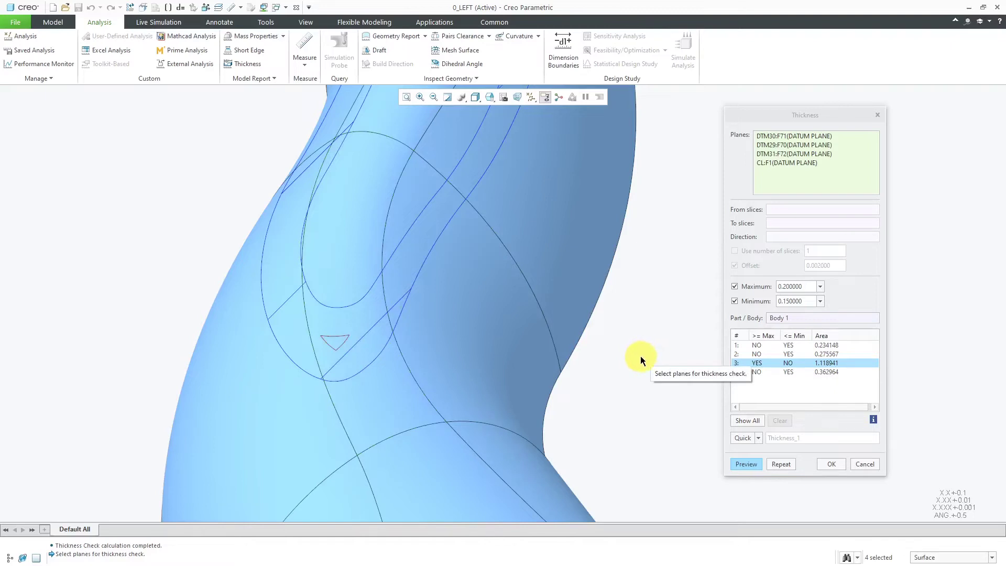
{"action": "scroll", "coordinate": [420, 360], "scroll_direction": "down", "scroll_amount": 6}
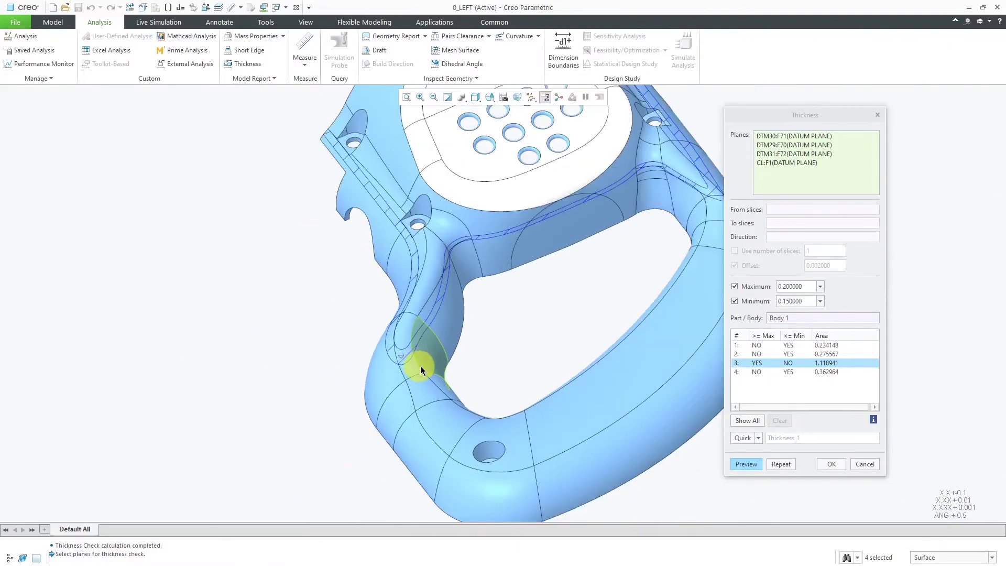
{"action": "scroll", "coordinate": [420, 365], "scroll_direction": "down", "scroll_amount": 4}
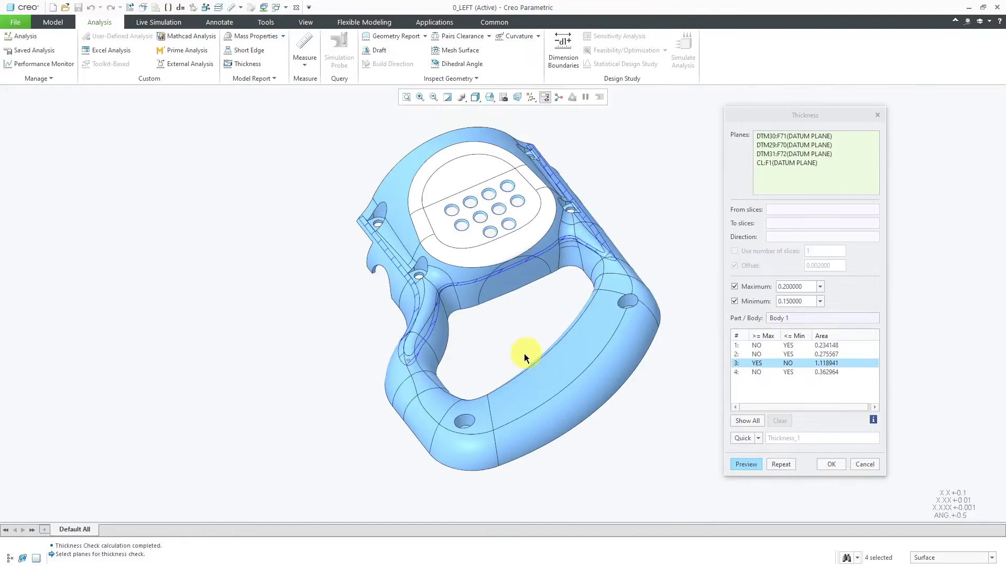
{"action": "mouse_move", "coordinate": [525, 356]}
{"action": "middle_mouse_down"}
{"action": "mouse_move", "coordinate": [480, 375]}
{"action": "mouse_move", "coordinate": [511, 343]}
{"action": "mouse_move", "coordinate": [511, 357]}
{"action": "middle_mouse_up"}
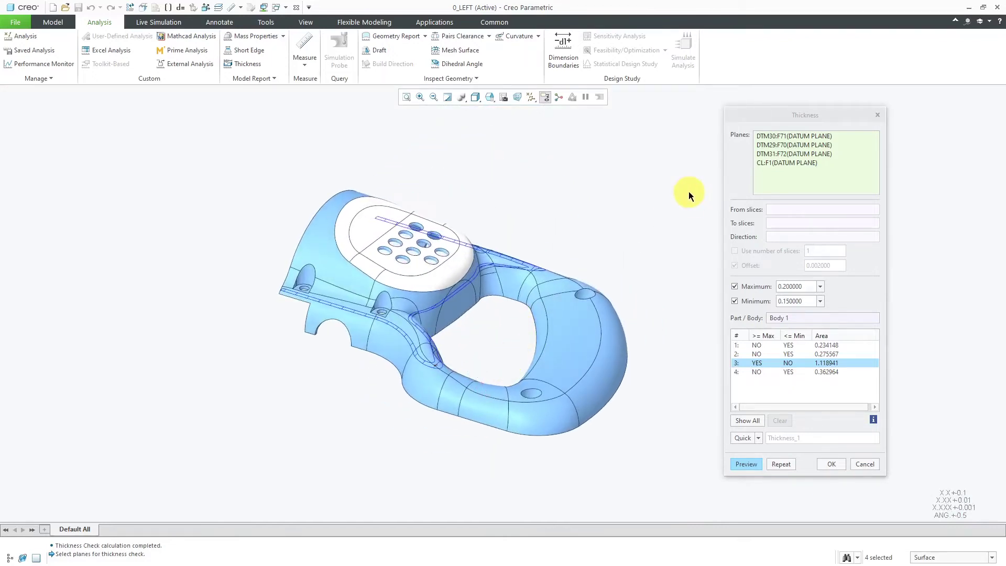
Step: Remove all slicing planes, display datum points, and activate the From slices collector
{"action": "right_click", "coordinate": [799, 168]}
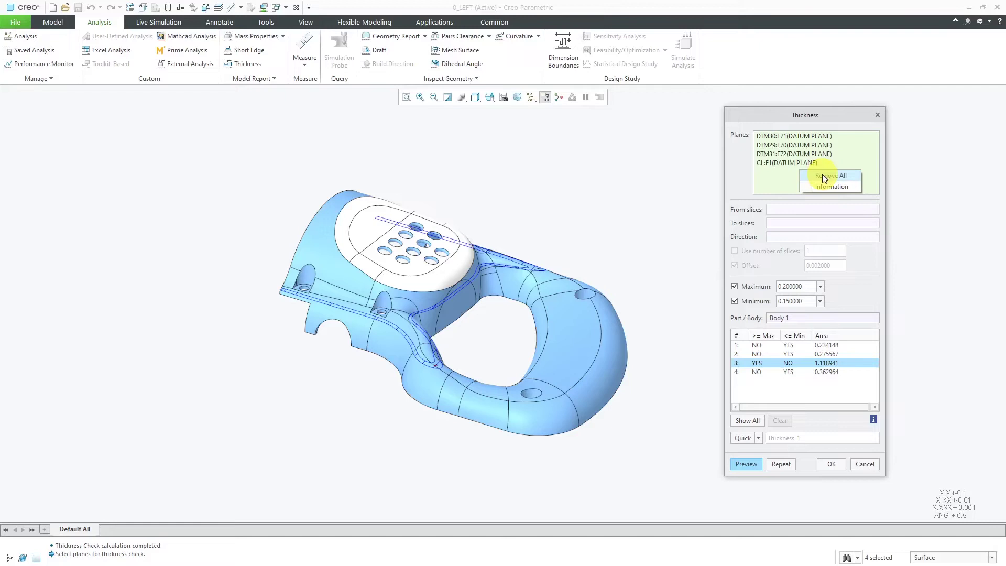
{"action": "left_click", "coordinate": [822, 175]}
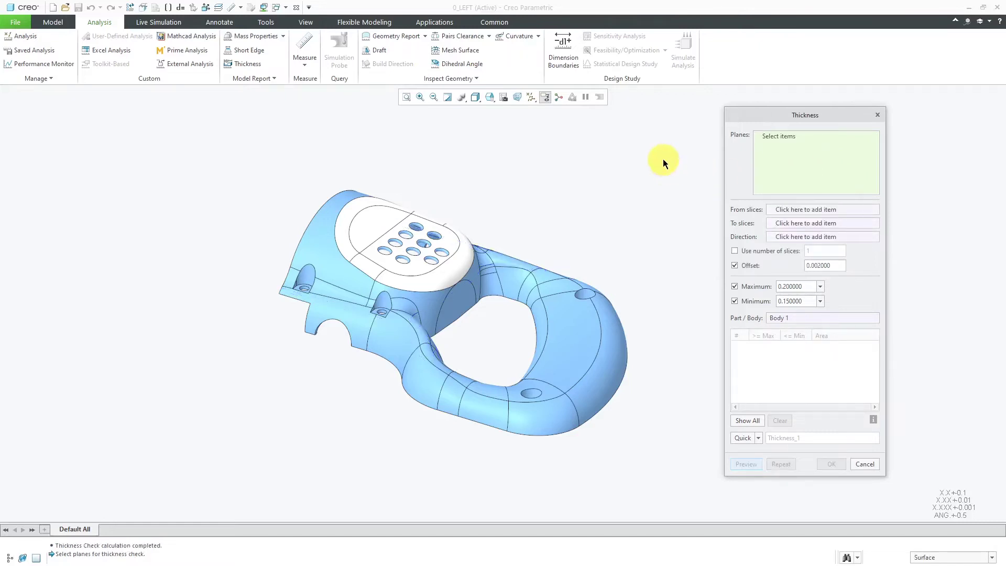
{"action": "left_click", "coordinate": [532, 98]}
{"action": "left_click", "coordinate": [568, 133]}
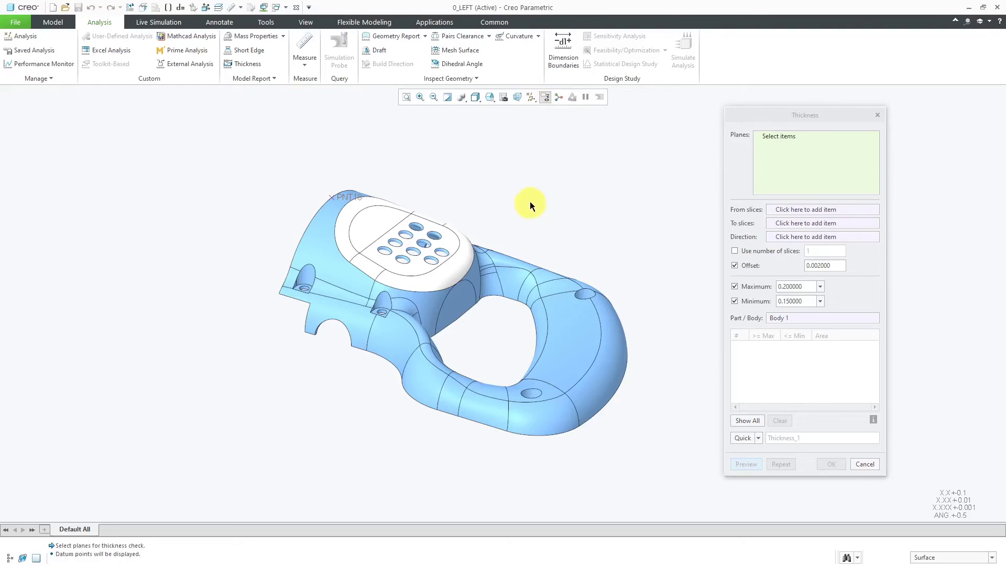
{"action": "mouse_move", "coordinate": [529, 202]}
{"action": "middle_mouse_down"}
{"action": "mouse_move", "coordinate": [558, 186]}
{"action": "mouse_move", "coordinate": [527, 195]}
{"action": "middle_mouse_up"}
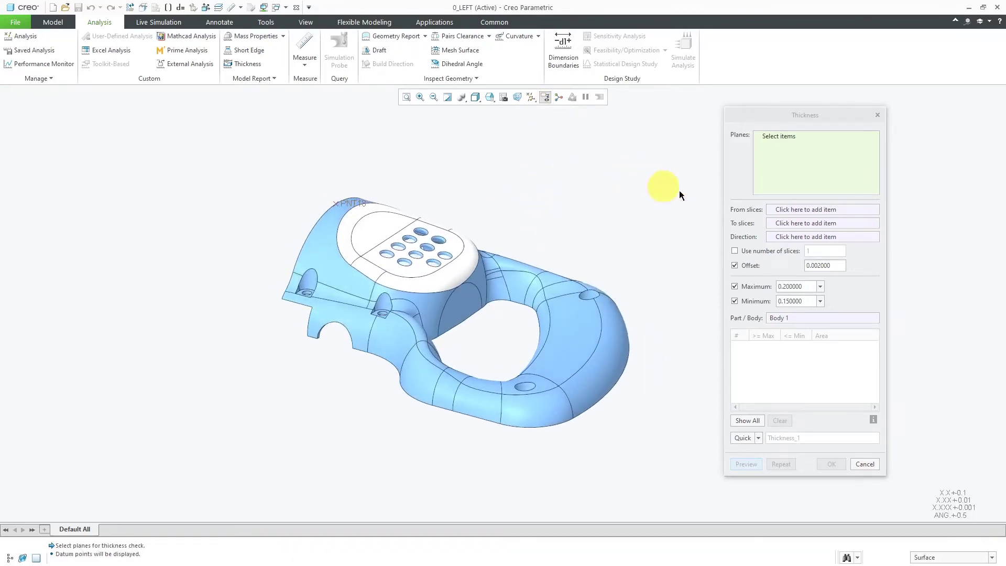
{"action": "left_click", "coordinate": [822, 210]}
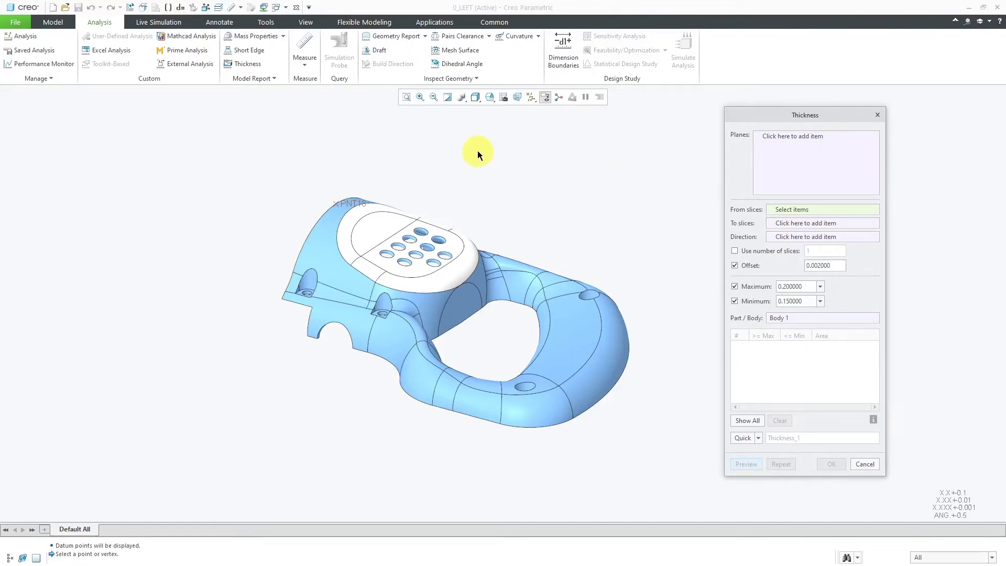
Step: Set slices to run from the cut-edge vertex to datum point PNT18
{"action": "mouse_move", "coordinate": [428, 193]}
{"action": "middle_mouse_down"}
{"action": "mouse_move", "coordinate": [485, 168]}
{"action": "mouse_move", "coordinate": [472, 239]}
{"action": "middle_mouse_up"}
{"action": "scroll", "coordinate": [381, 315], "scroll_direction": "up", "scroll_amount": 6}
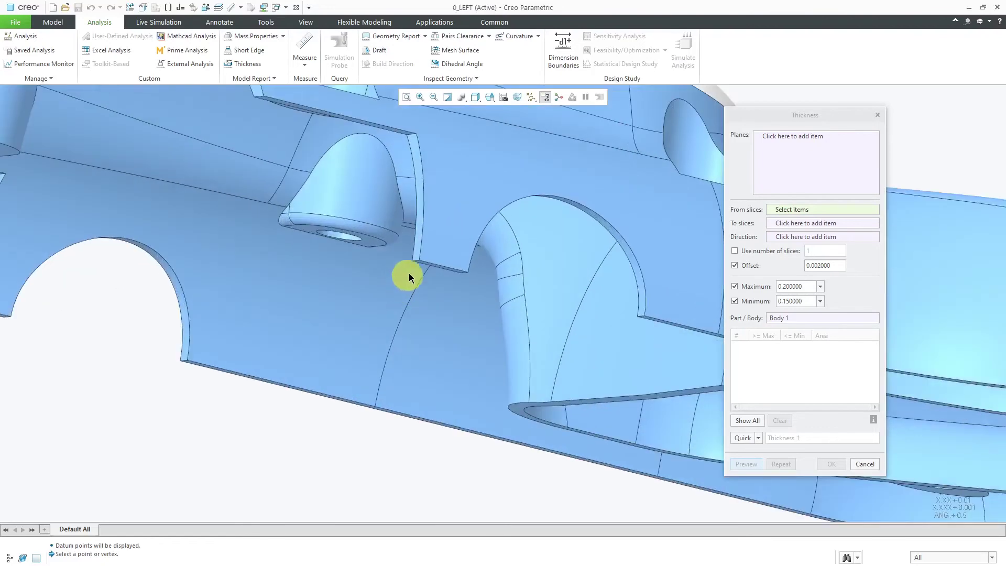
{"action": "left_click", "coordinate": [421, 261]}
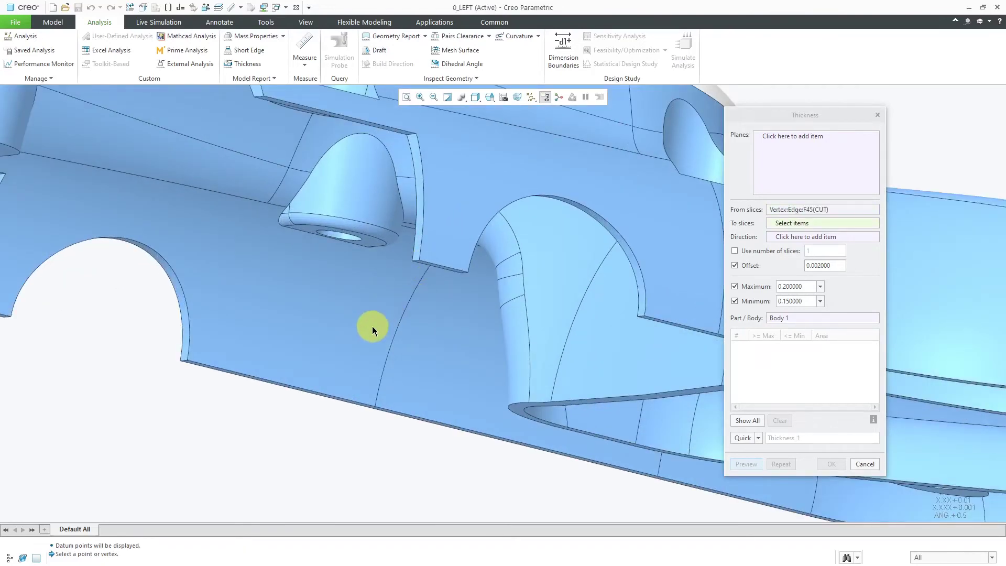
{"action": "scroll", "coordinate": [372, 326], "scroll_direction": "down", "scroll_amount": 5}
{"action": "middle_click_drag", "start_coordinate": [372, 326], "coordinate": [351, 361]}
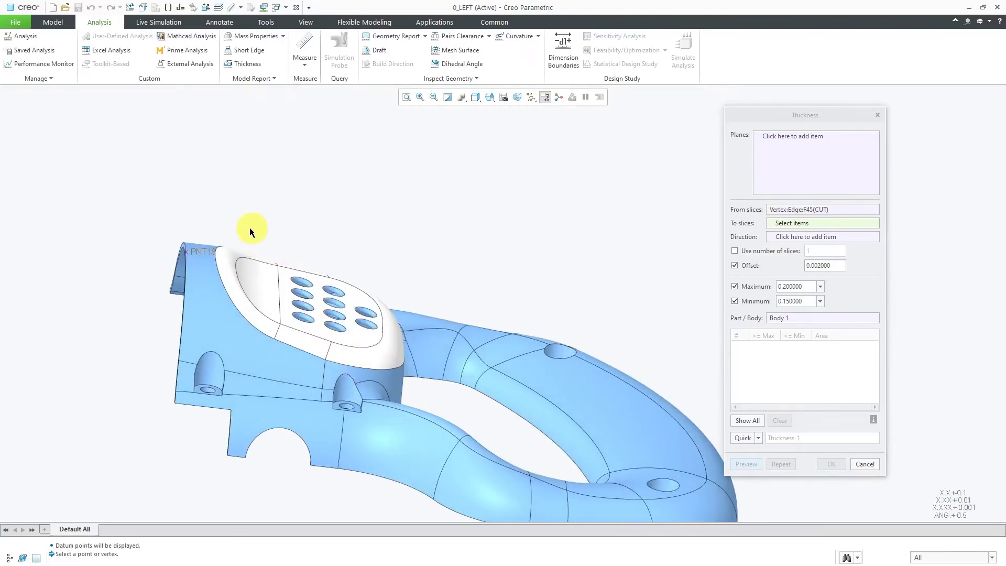
{"action": "left_click", "coordinate": [203, 255]}
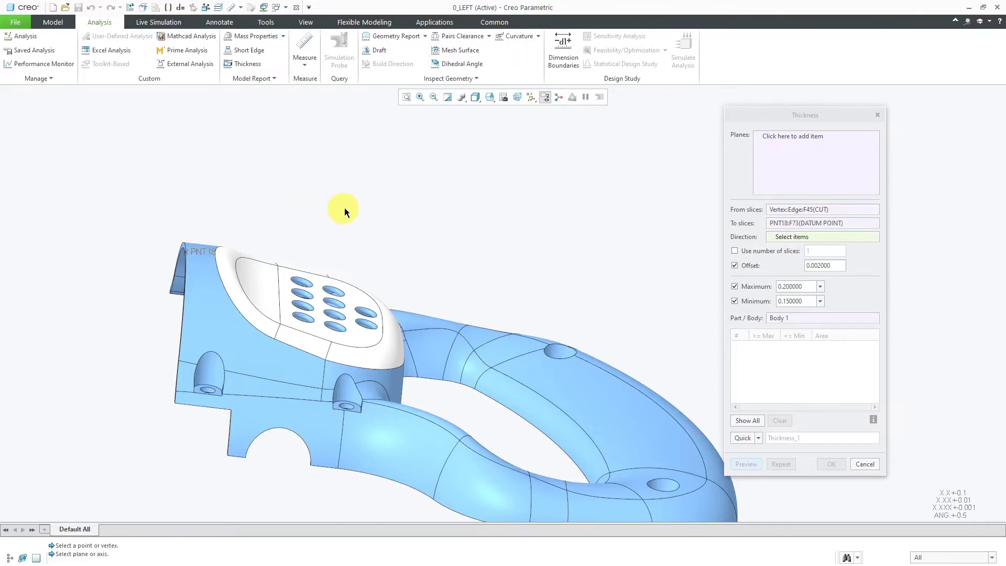
{"action": "mouse_move", "coordinate": [361, 240]}
{"action": "middle_mouse_down"}
{"action": "mouse_move", "coordinate": [377, 252]}
{"action": "mouse_move", "coordinate": [359, 184]}
{"action": "mouse_move", "coordinate": [335, 157]}
{"action": "middle_mouse_up"}
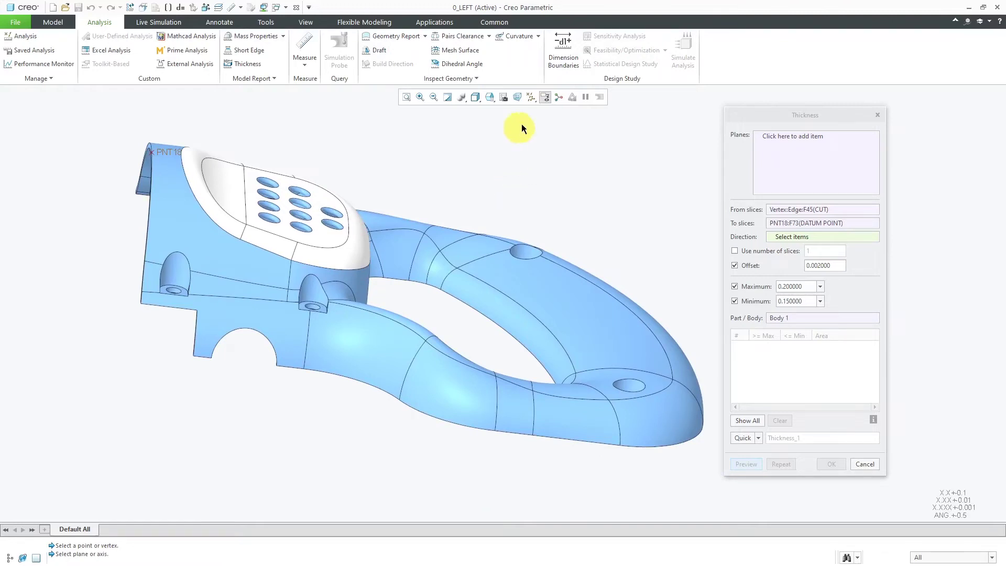
Step: Set DTM31 as the slicing direction, then hide datum planes and points
{"action": "left_click", "coordinate": [530, 97]}
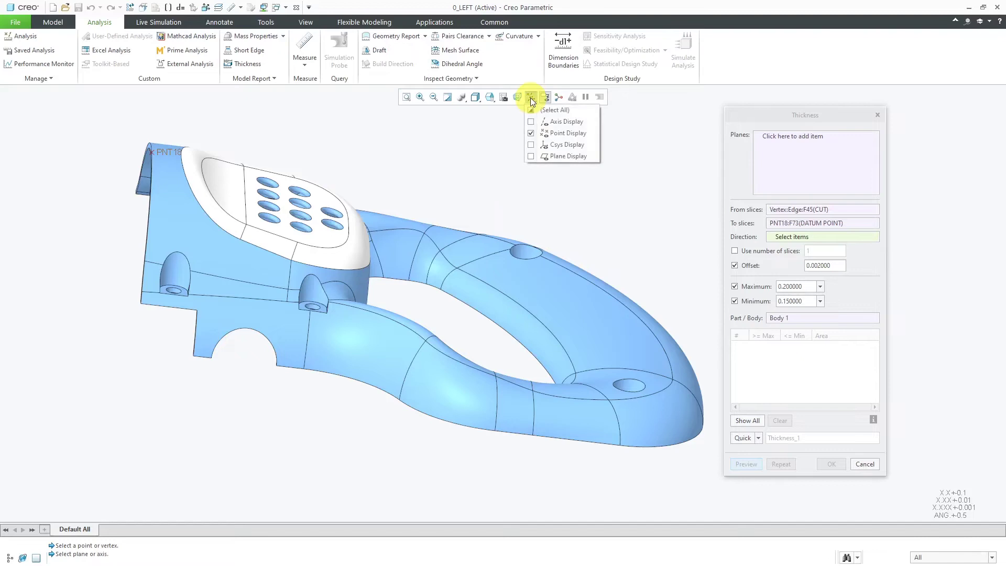
{"action": "left_click", "coordinate": [559, 156]}
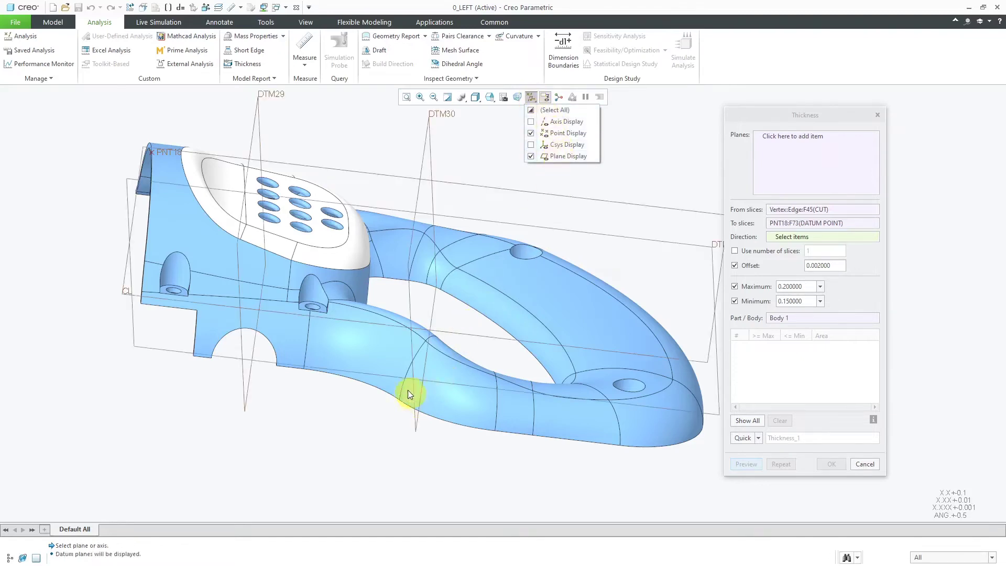
{"action": "middle_click_drag", "start_coordinate": [448, 419], "coordinate": [243, 345]}
{"action": "left_click", "coordinate": [220, 349]}
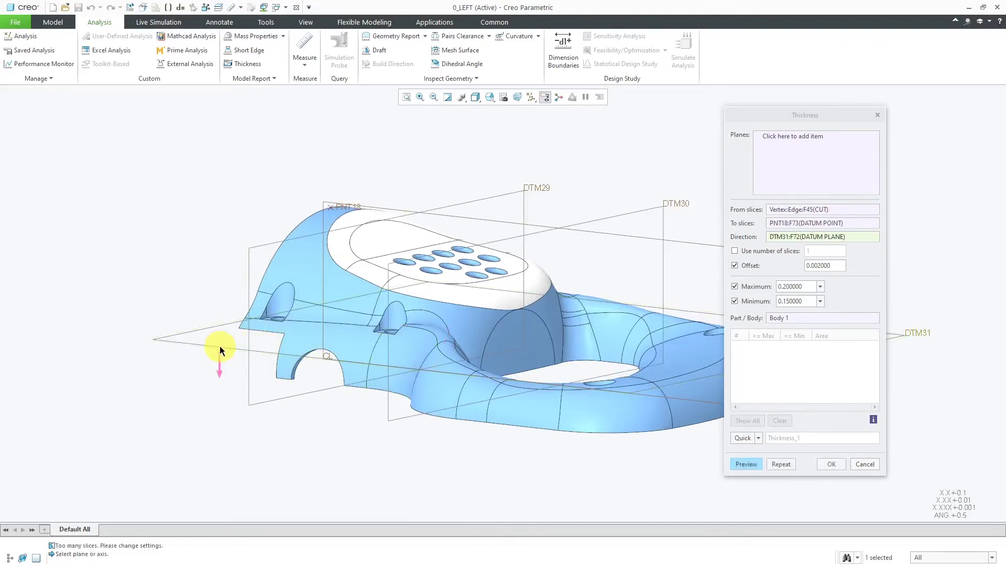
{"action": "left_click", "coordinate": [535, 99]}
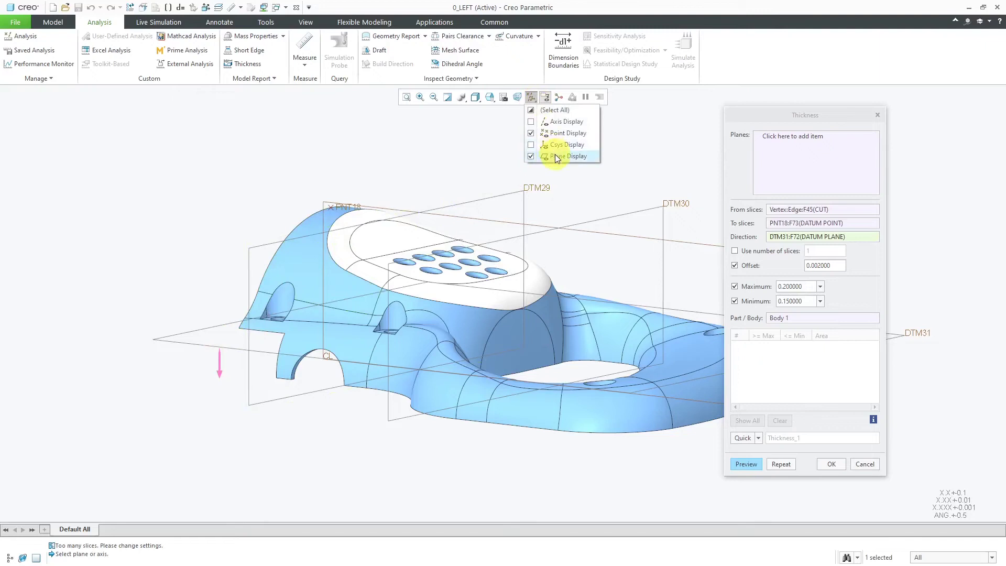
{"action": "left_click", "coordinate": [531, 156]}
{"action": "left_click", "coordinate": [559, 131]}
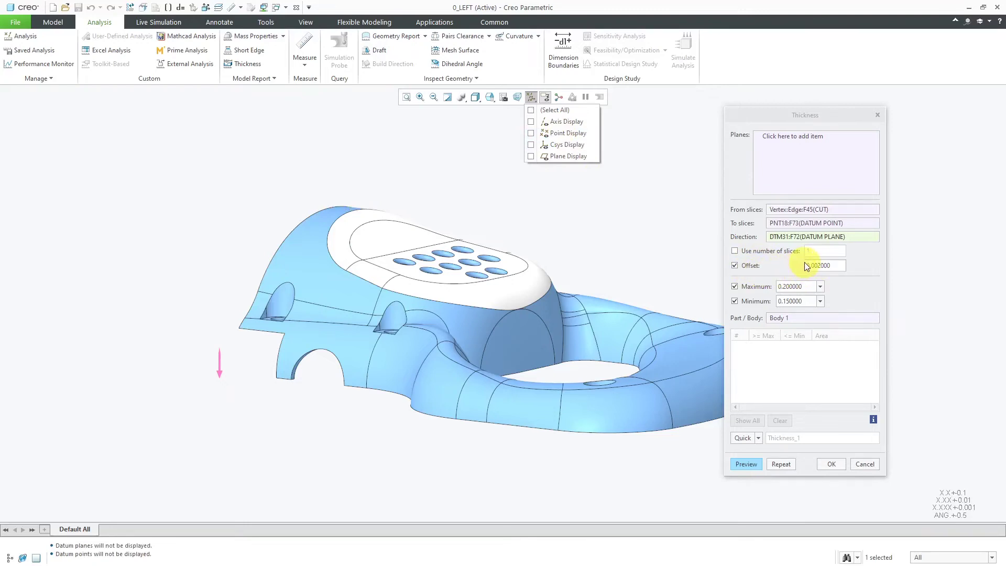
Step: Switch to 10 evenly spaced slices and preview the per-slice results
{"action": "left_click", "coordinate": [737, 250]}
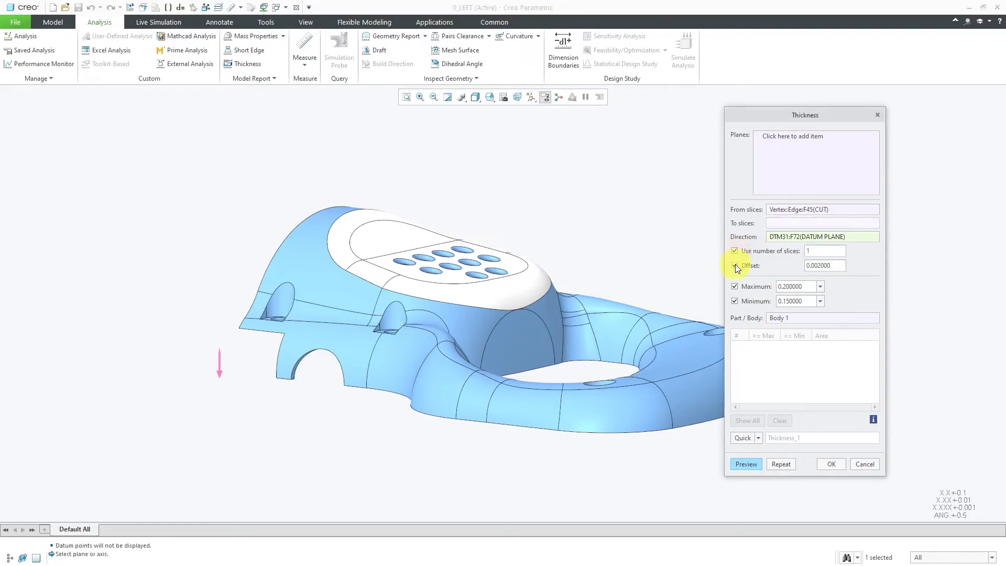
{"action": "left_click", "coordinate": [734, 265]}
{"action": "left_click", "coordinate": [817, 253]}
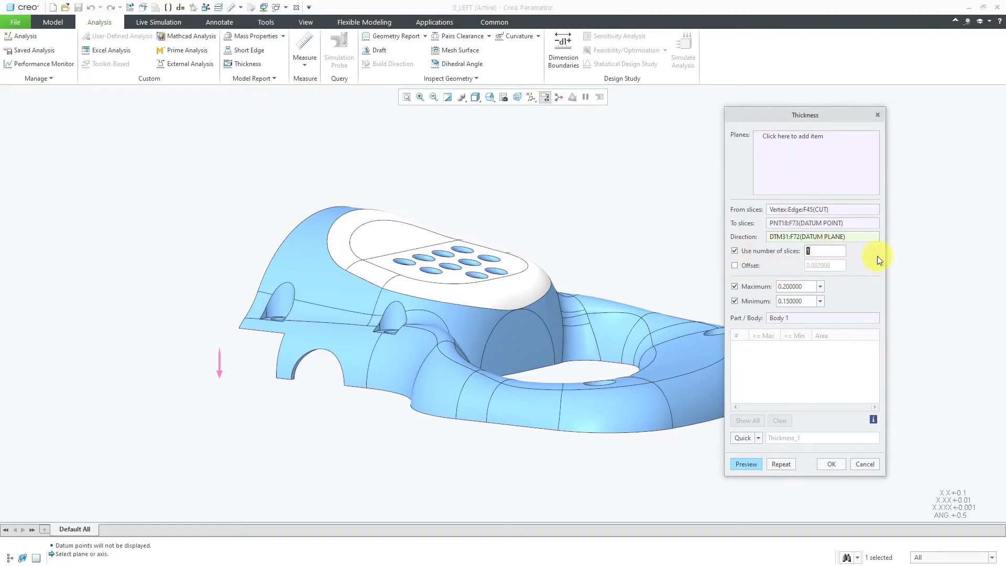
{"action": "type", "text": "10"}
{"action": "left_click", "coordinate": [752, 464]}
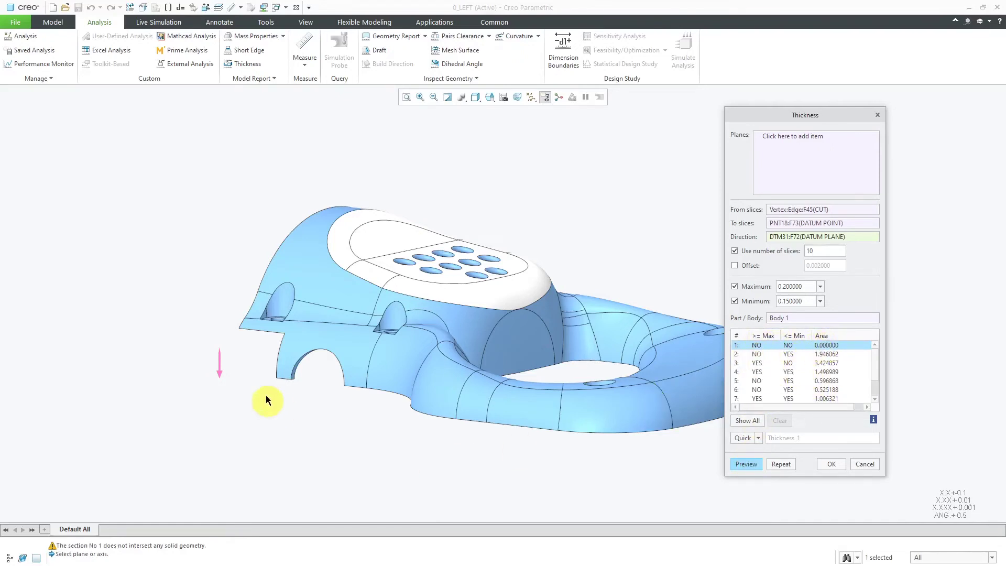
Step: Review slices 2 through 9 on the model for minimum and maximum thickness violations
{"action": "left_click", "coordinate": [788, 355]}
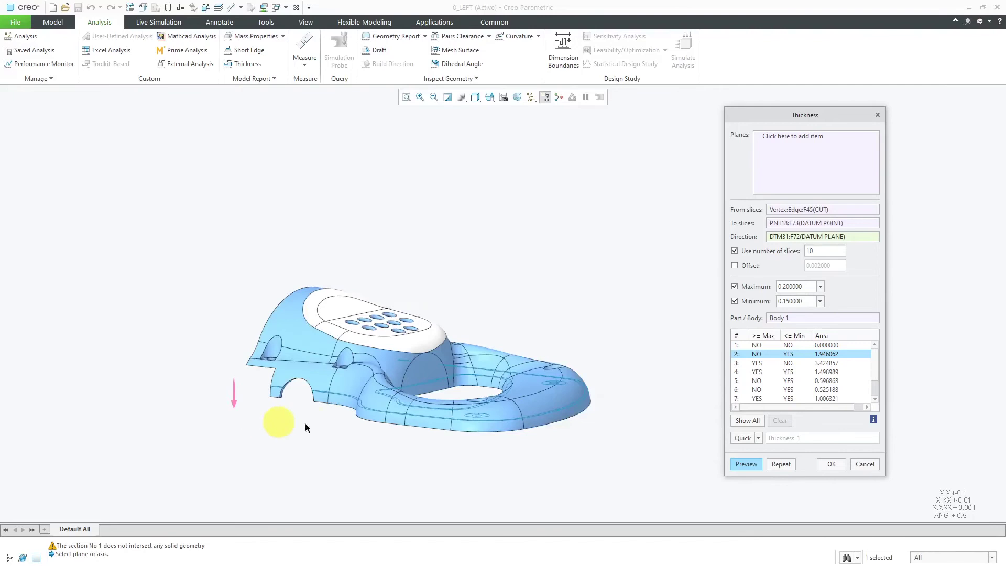
{"action": "middle_click_drag", "start_coordinate": [305, 423], "coordinate": [381, 455]}
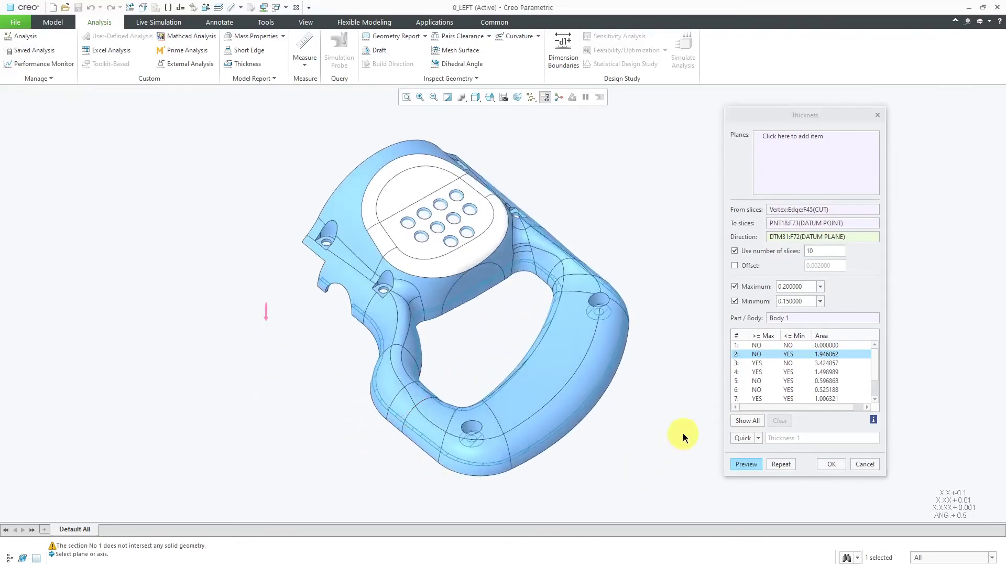
{"action": "left_click", "coordinate": [760, 362]}
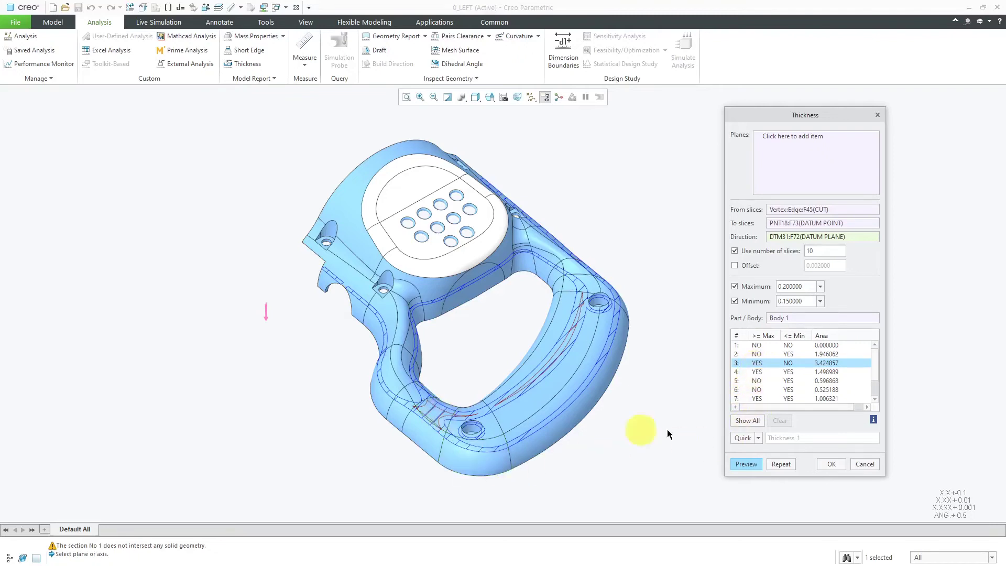
{"action": "left_click", "coordinate": [758, 372]}
{"action": "left_click", "coordinate": [758, 381]}
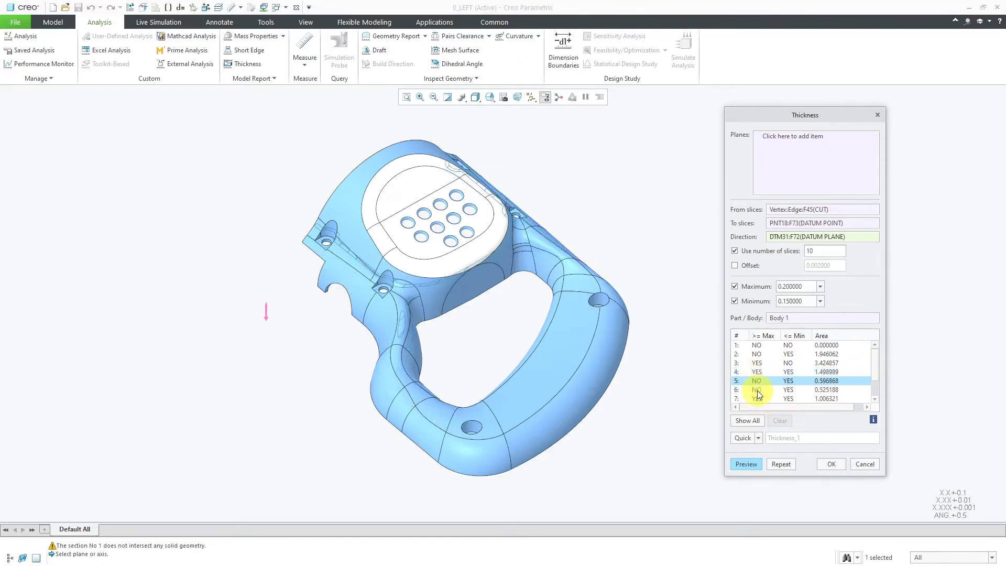
{"action": "left_click", "coordinate": [758, 390]}
{"action": "scroll", "coordinate": [760, 394], "scroll_direction": "down", "scroll_amount": 1}
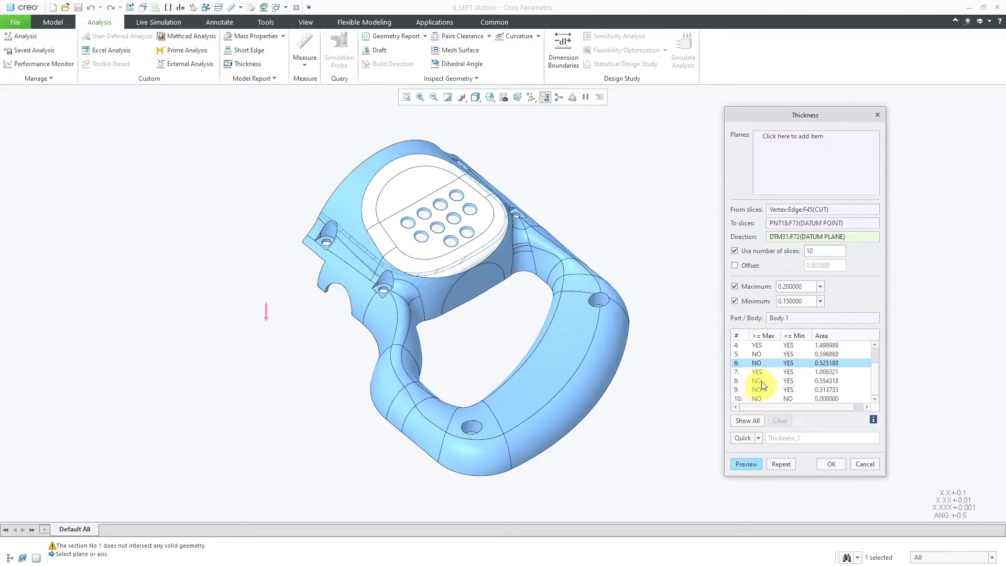
{"action": "left_click", "coordinate": [760, 373]}
{"action": "left_click", "coordinate": [758, 380]}
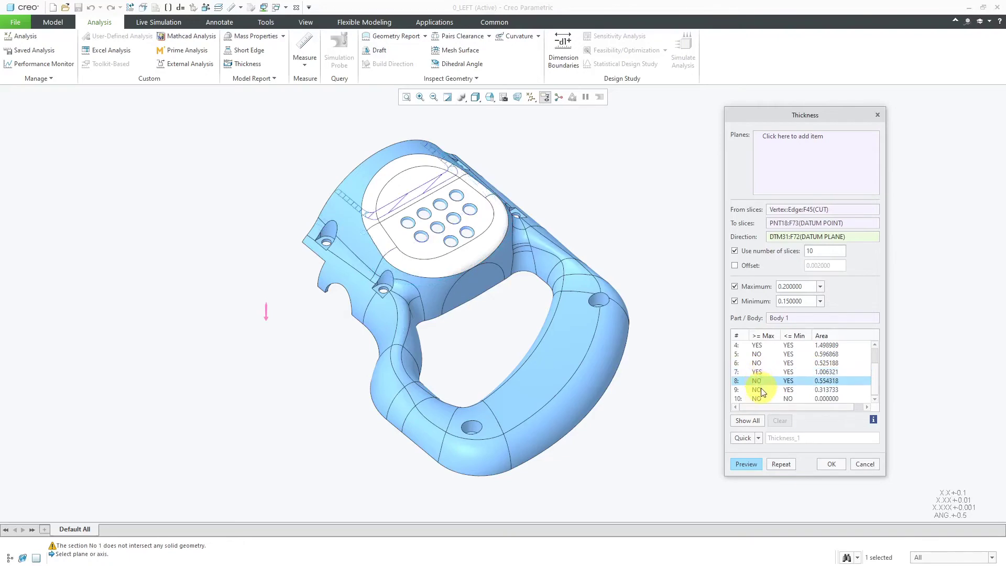
{"action": "left_click", "coordinate": [760, 388]}
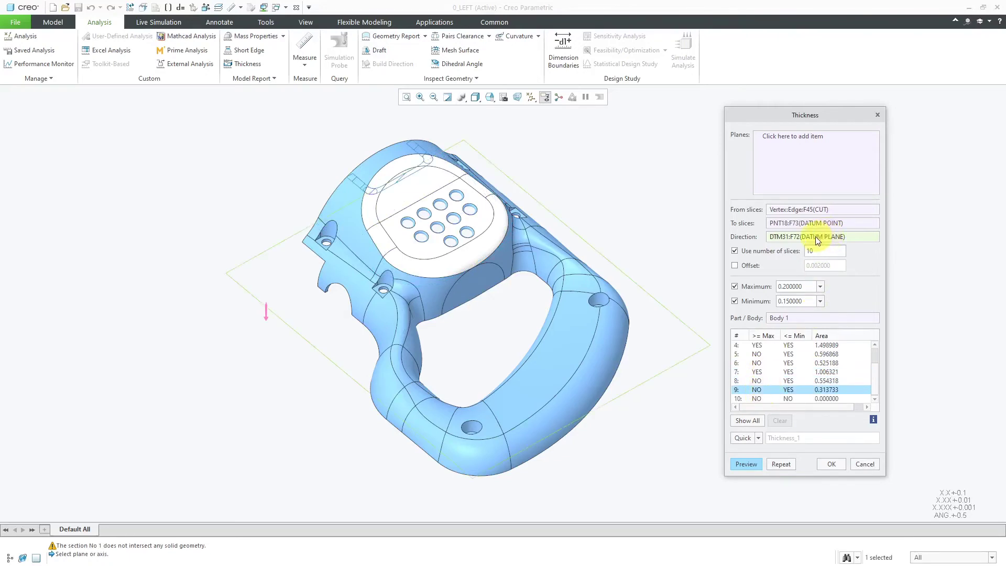
{"action": "right_click", "coordinate": [831, 237]}
Step: Clear the slicing direction, end and start references from the thickness check
{"action": "left_click", "coordinate": [841, 242]}
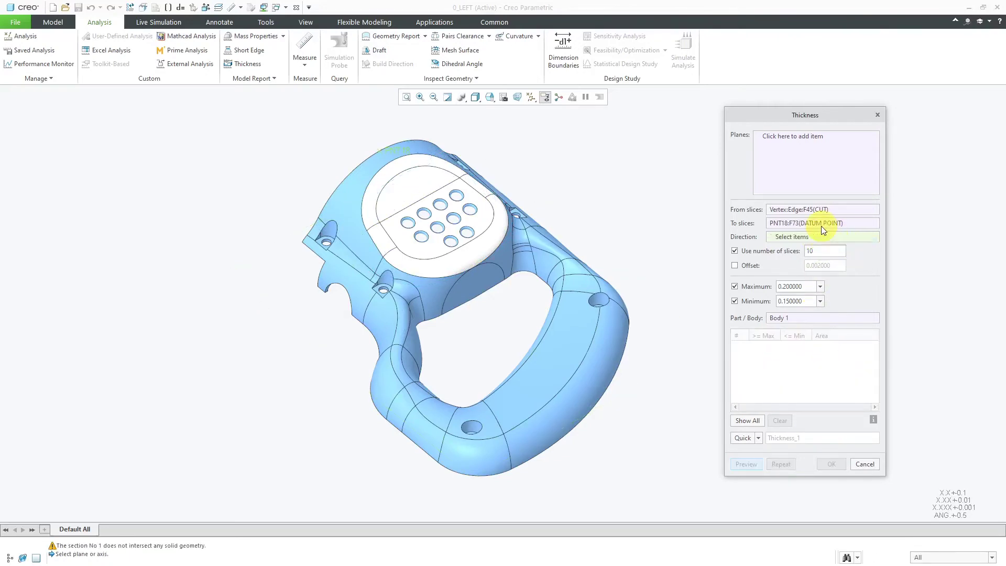
{"action": "right_click", "coordinate": [827, 227]}
{"action": "left_click", "coordinate": [841, 231]}
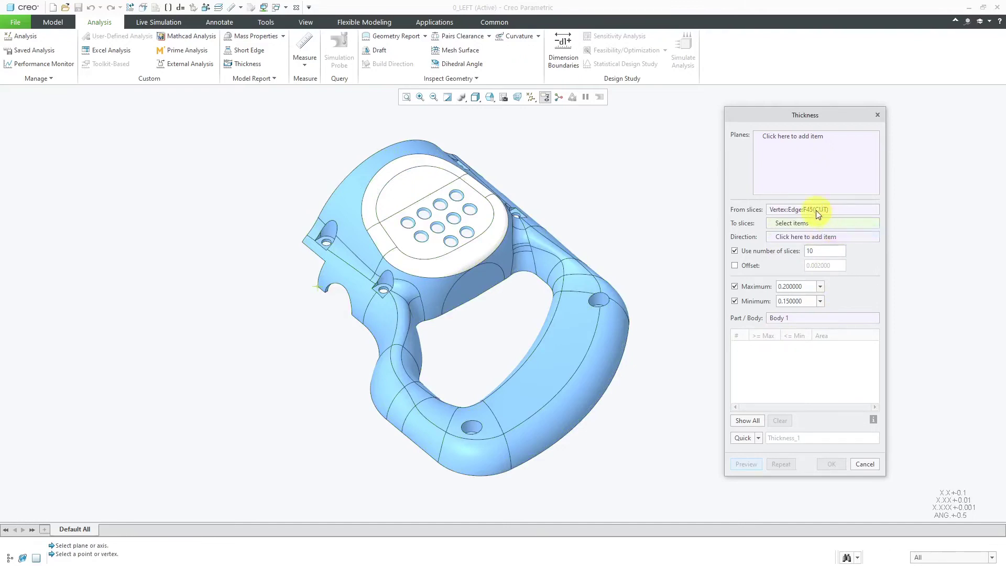
{"action": "right_click", "coordinate": [813, 209]}
{"action": "left_click", "coordinate": [838, 215]}
Step: Show datum points and slice from PNT18 to the handle's bottom vertex
{"action": "left_click", "coordinate": [532, 102]}
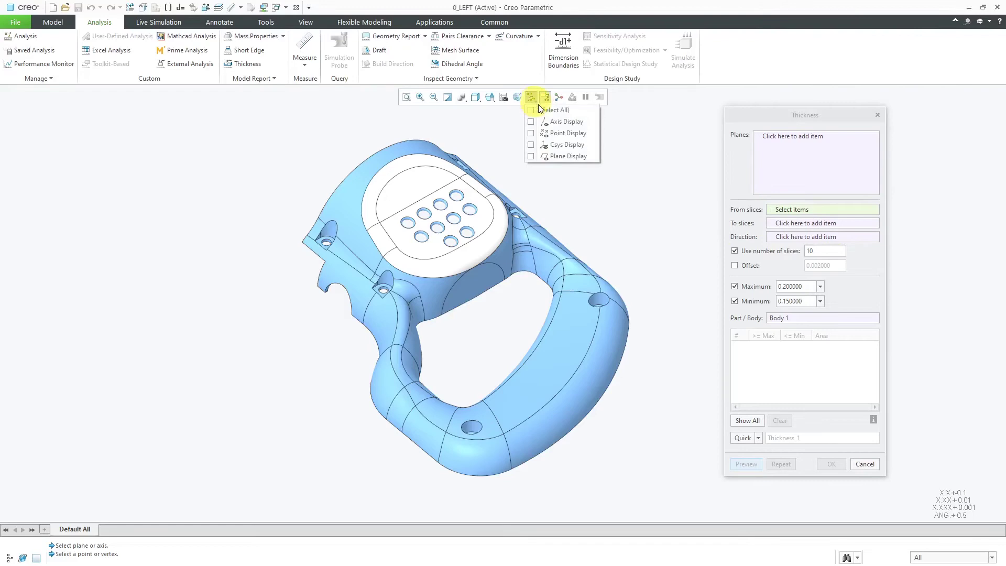
{"action": "left_click", "coordinate": [569, 134]}
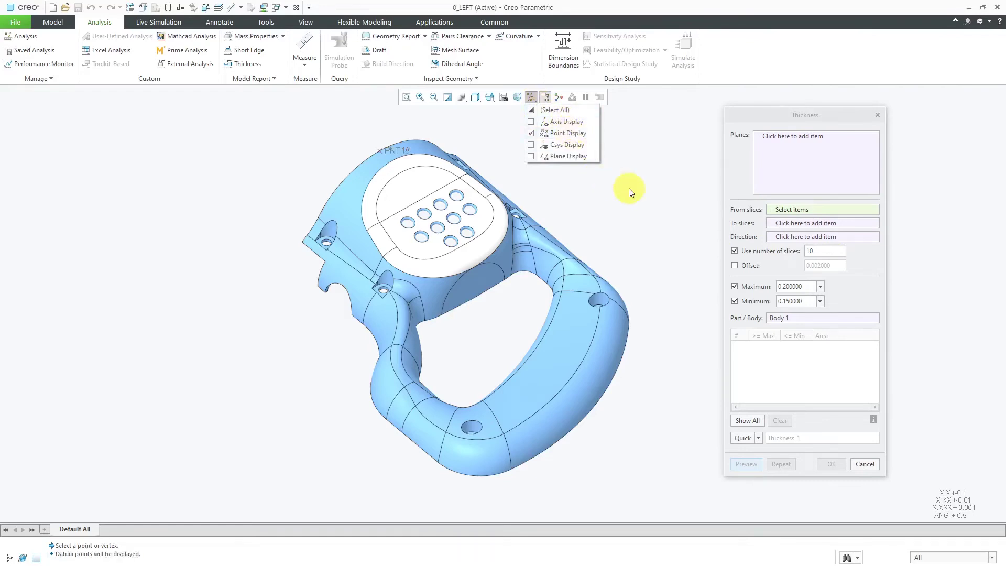
{"action": "left_click", "coordinate": [394, 153]}
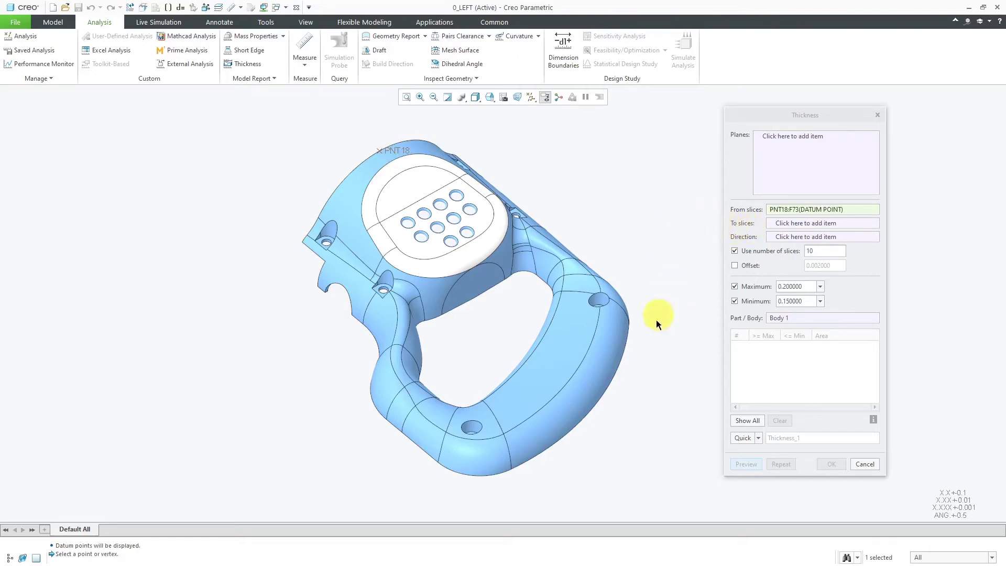
{"action": "left_click", "coordinate": [780, 225]}
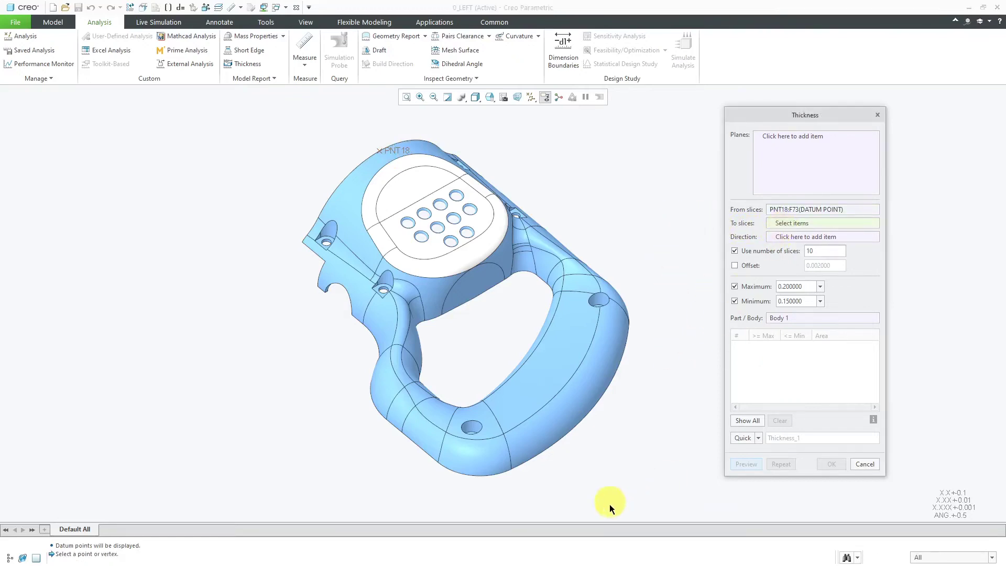
{"action": "left_click", "coordinate": [510, 468]}
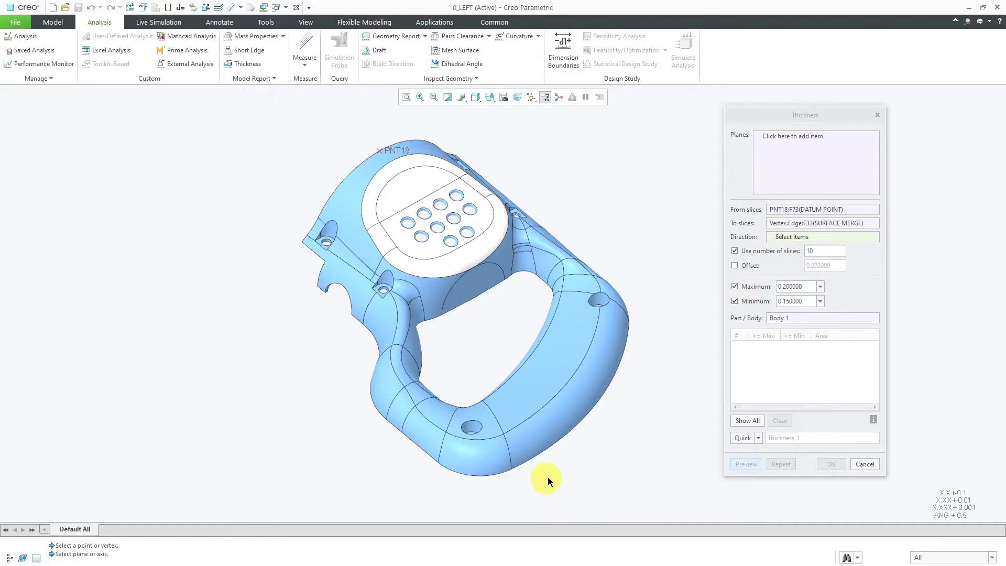
Step: Display datum planes and set DTM30 as the slicing direction
{"action": "left_click", "coordinate": [531, 98]}
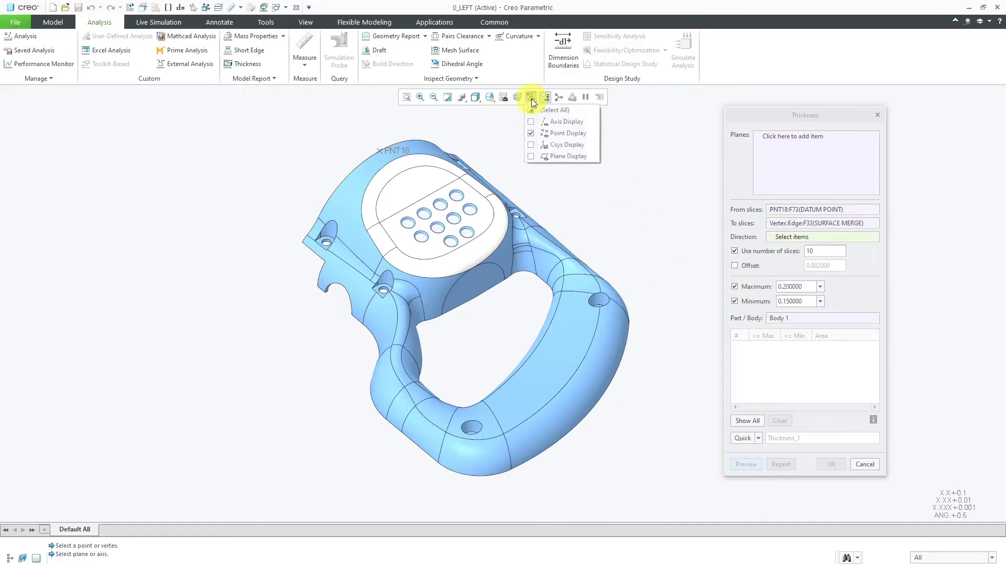
{"action": "left_click", "coordinate": [564, 156]}
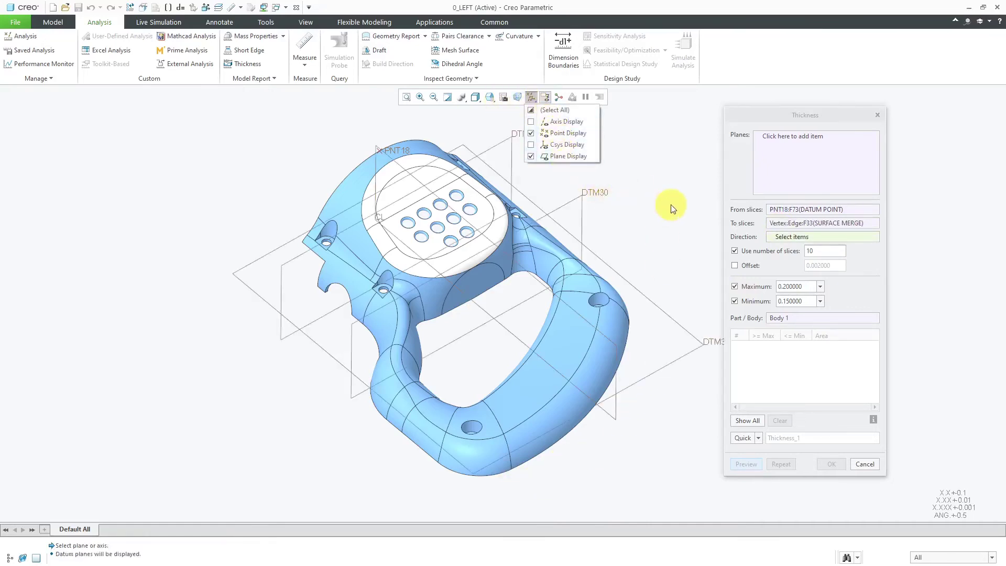
{"action": "left_click", "coordinate": [668, 204]}
{"action": "left_click", "coordinate": [588, 193]}
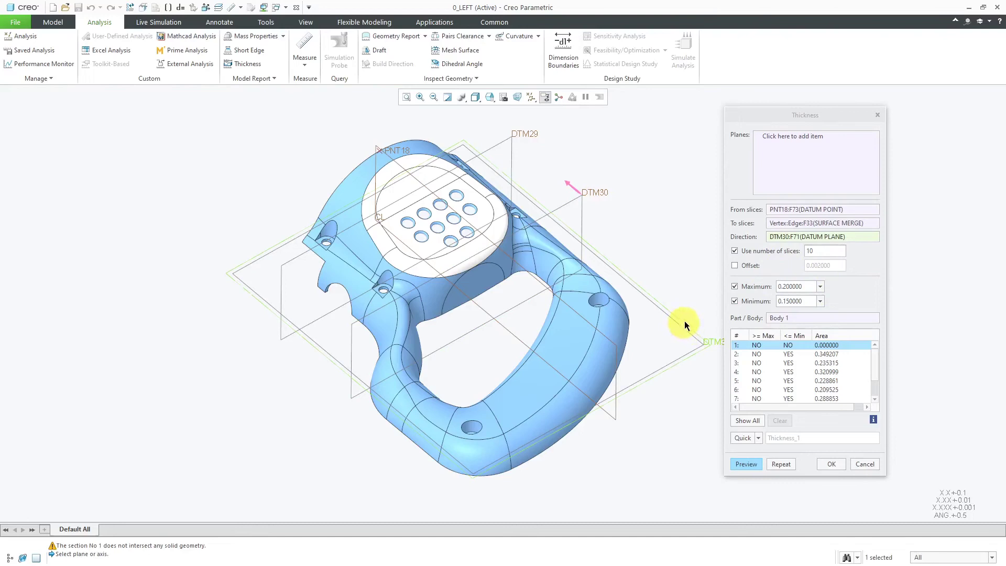
Step: Hide datum points and datum planes using the datum display filter
{"action": "left_click", "coordinate": [531, 98]}
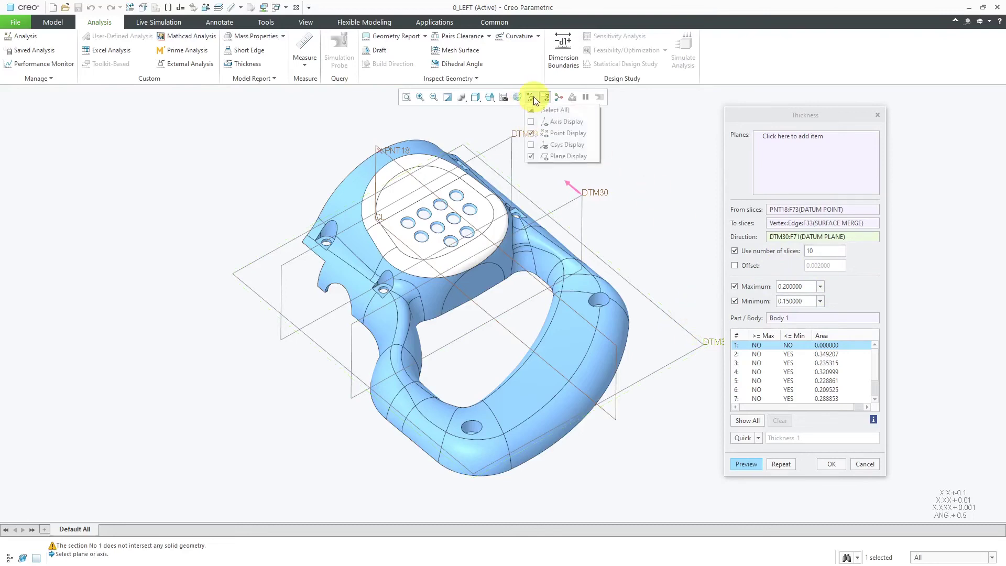
{"action": "left_click", "coordinate": [554, 132]}
{"action": "left_click", "coordinate": [567, 156]}
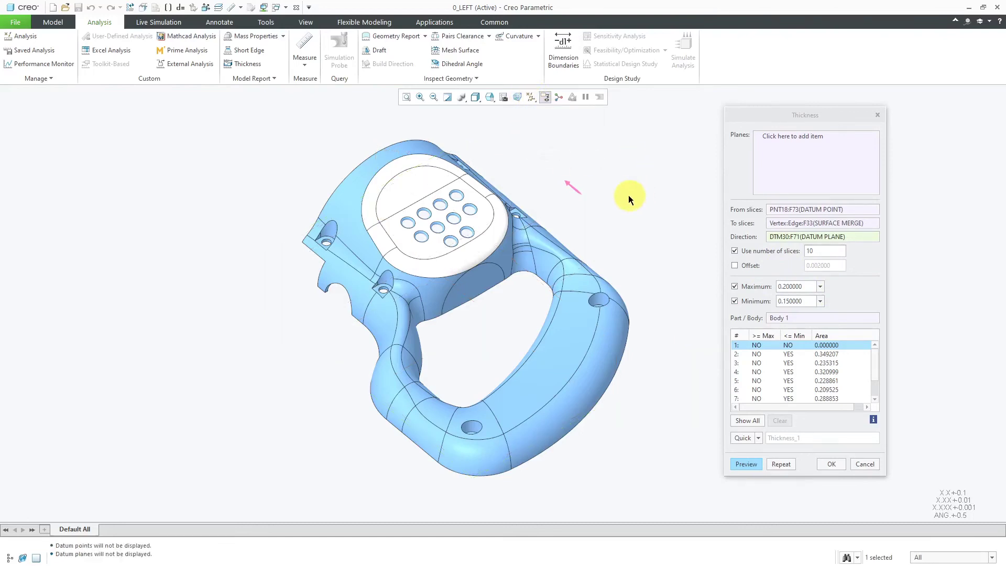
Step: Review thickness slices 2 through 5 on the handle, adjusting the view to see them
{"action": "left_click", "coordinate": [757, 353]}
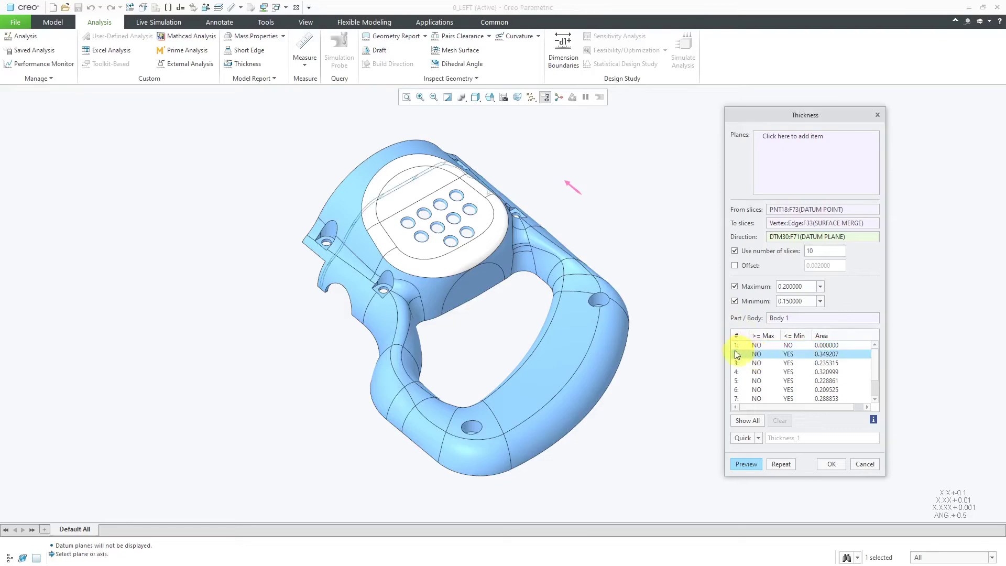
{"action": "middle_click_drag", "start_coordinate": [654, 311], "coordinate": [606, 258]}
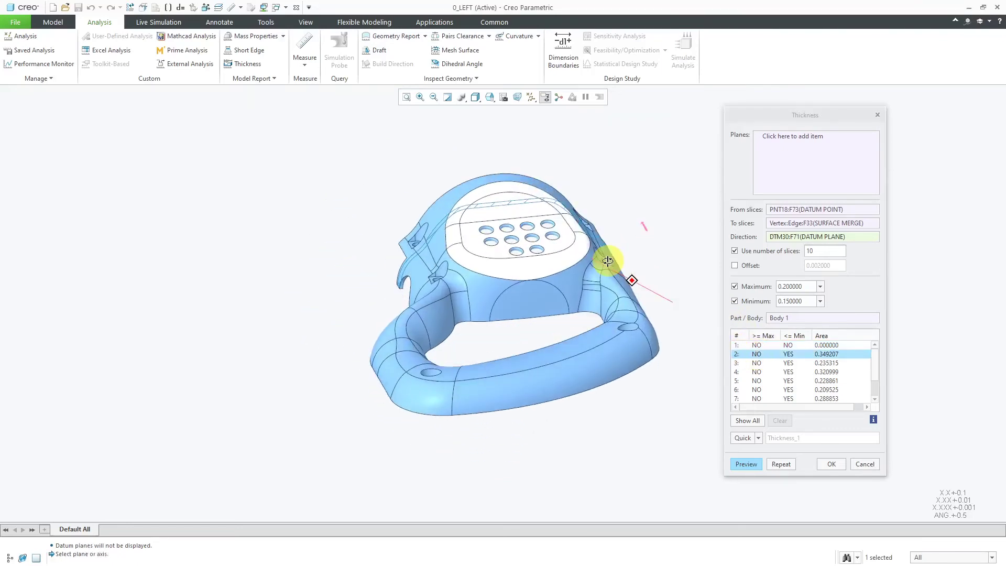
{"action": "middle_click_drag", "start_coordinate": [644, 218], "coordinate": [576, 198], "text": "shift"}
{"action": "scroll", "coordinate": [564, 224], "scroll_direction": "up", "scroll_amount": 3}
{"action": "left_click", "coordinate": [753, 366]}
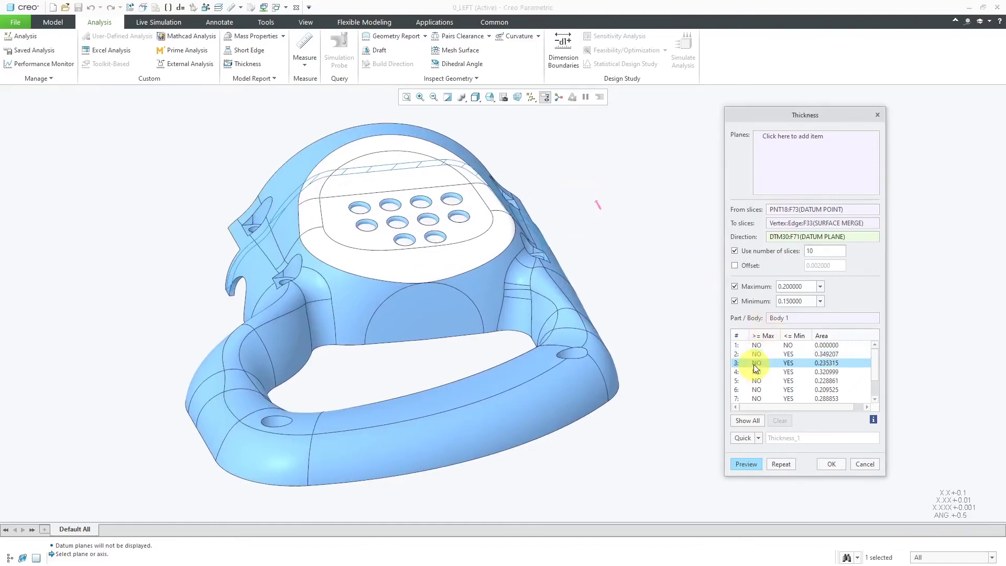
{"action": "left_click", "coordinate": [754, 372]}
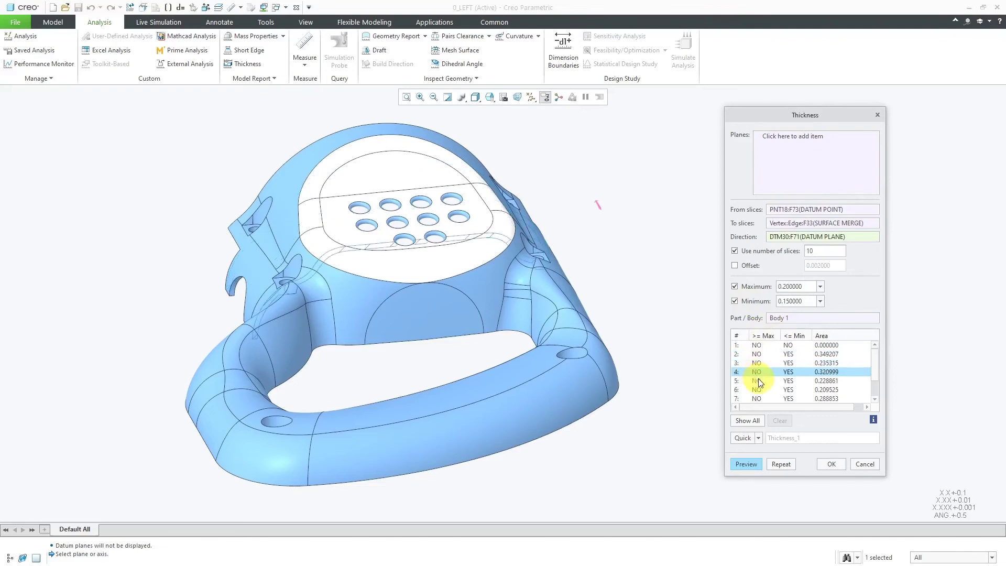
{"action": "left_click", "coordinate": [757, 381]}
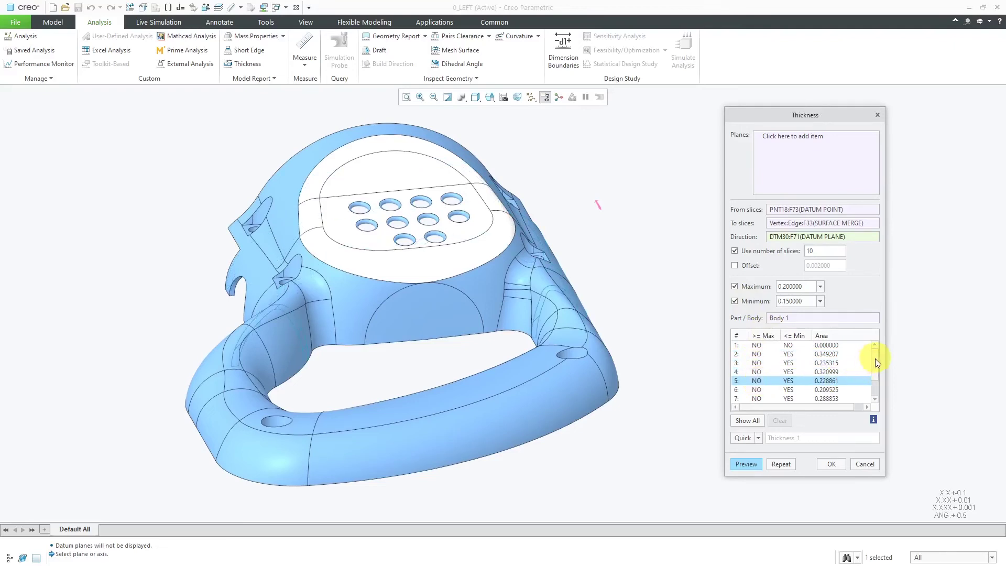
{"action": "scroll", "coordinate": [875, 358], "scroll_direction": "down", "scroll_amount": 2}
Step: Inspect slice 9, which exceeds the maximum and falls below the minimum thickness
{"action": "left_click", "coordinate": [784, 390]}
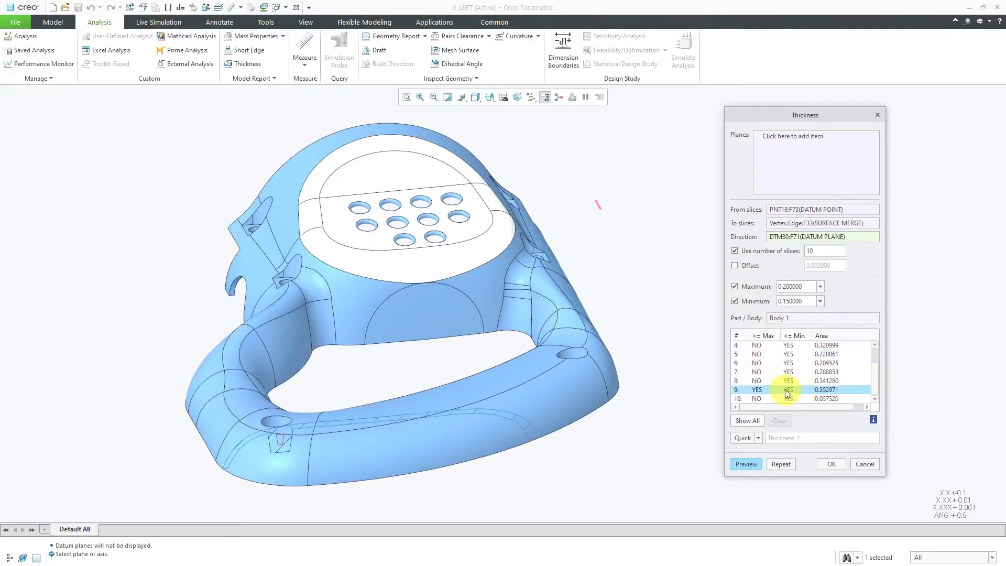
{"action": "scroll", "coordinate": [343, 419], "scroll_direction": "up", "scroll_amount": 5}
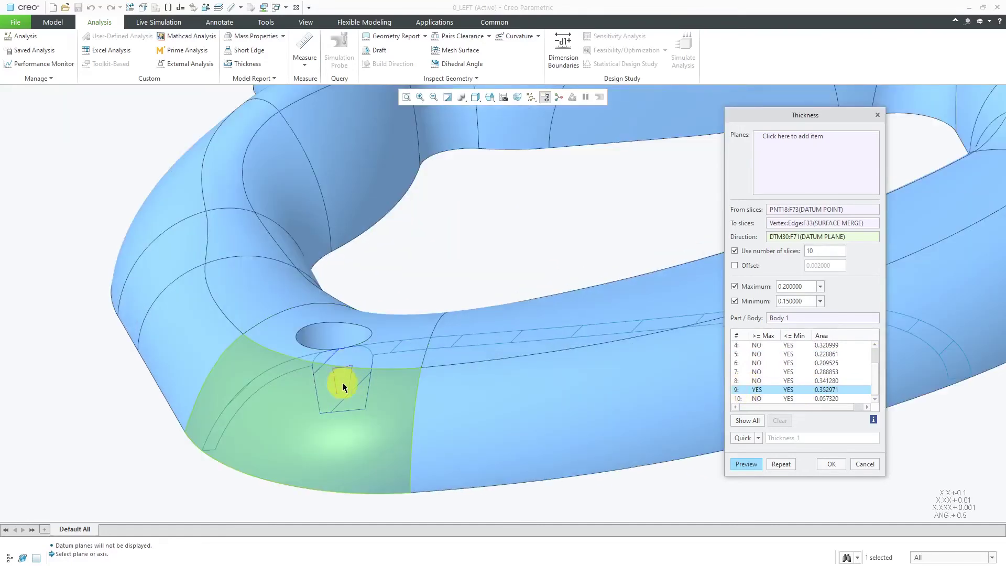
{"action": "scroll", "coordinate": [343, 387], "scroll_direction": "down", "scroll_amount": 5}
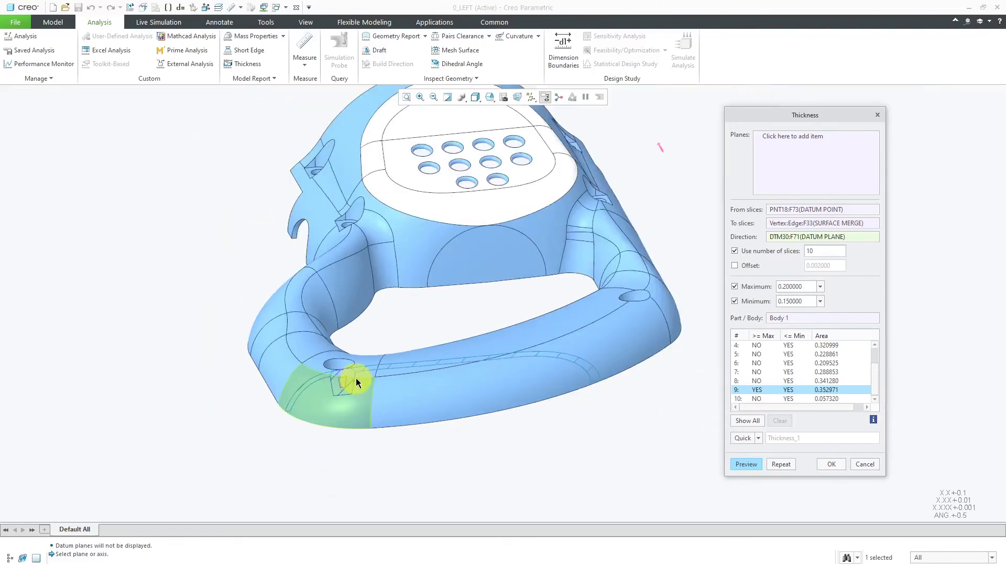
{"action": "middle_click_drag", "start_coordinate": [344, 381], "coordinate": [335, 411]}
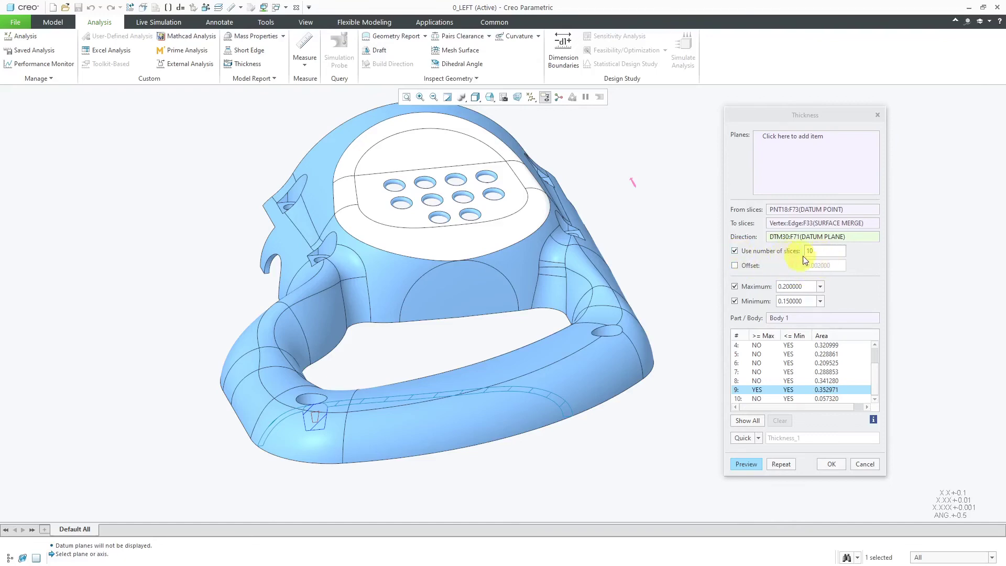
Step: Set the number of slices to 15 and preview the thickness results
{"action": "double_click", "coordinate": [833, 251]}
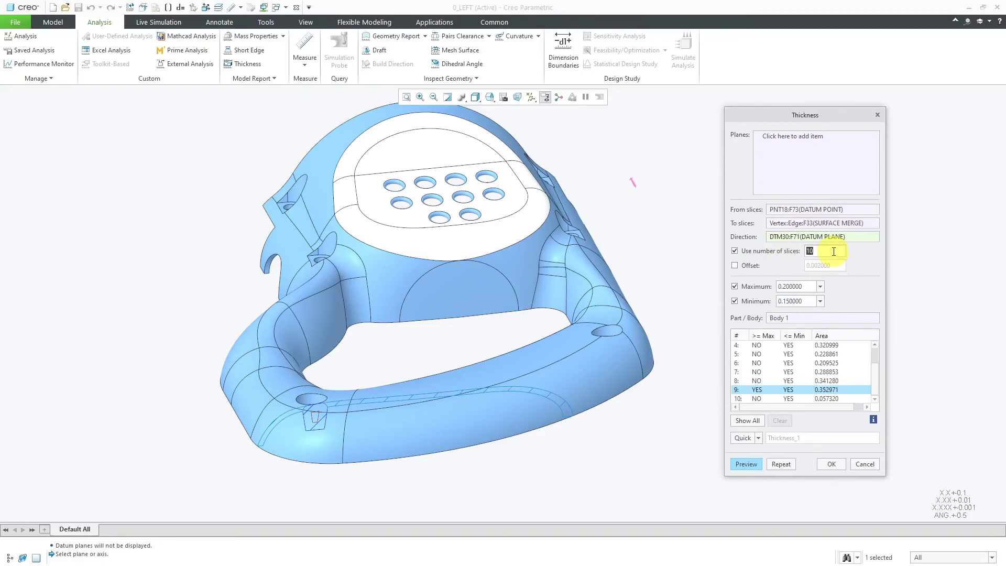
{"action": "type", "text": "15"}
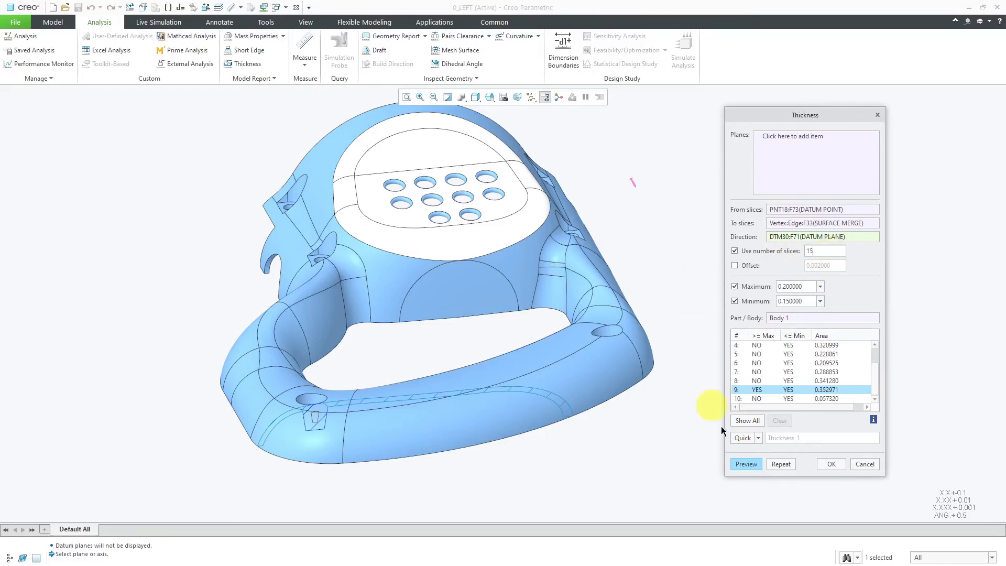
{"action": "left_click", "coordinate": [745, 464]}
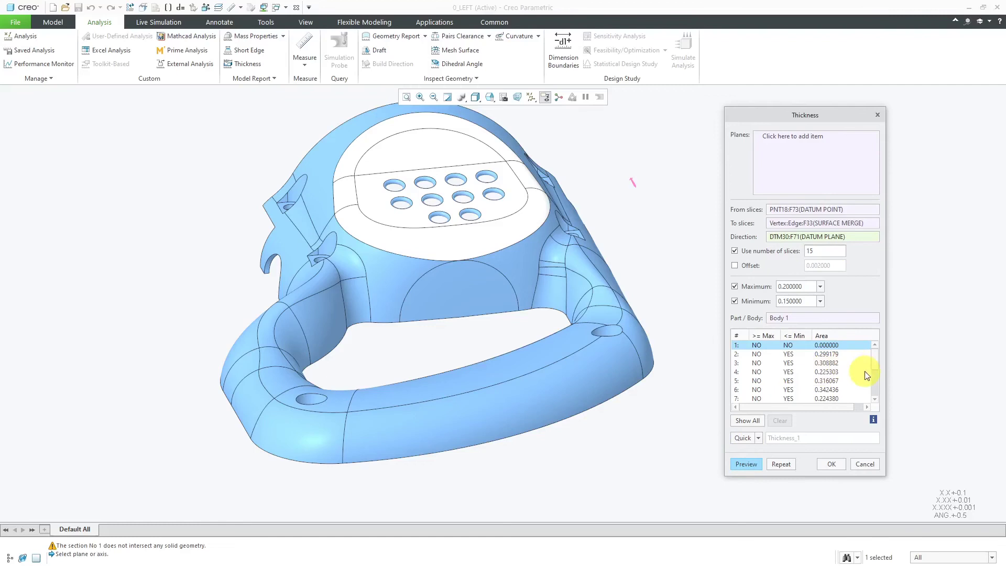
{"action": "scroll", "coordinate": [860, 379], "scroll_direction": "down", "scroll_amount": 3}
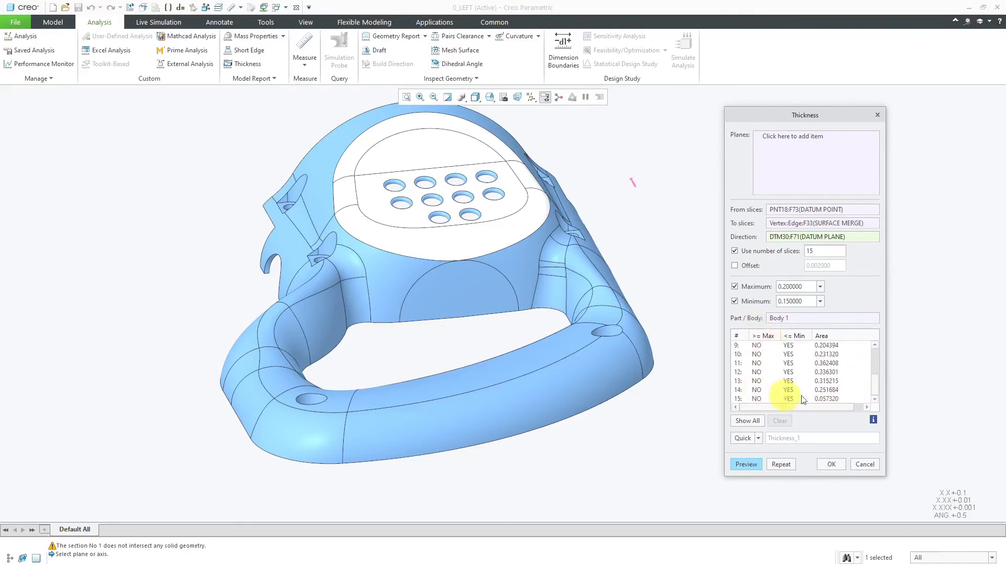
{"action": "mouse_move", "coordinate": [875, 387]}
{"action": "left_mouse_down"}
{"action": "mouse_move", "coordinate": [873, 358]}
{"action": "mouse_move", "coordinate": [871, 399]}
{"action": "left_mouse_up"}
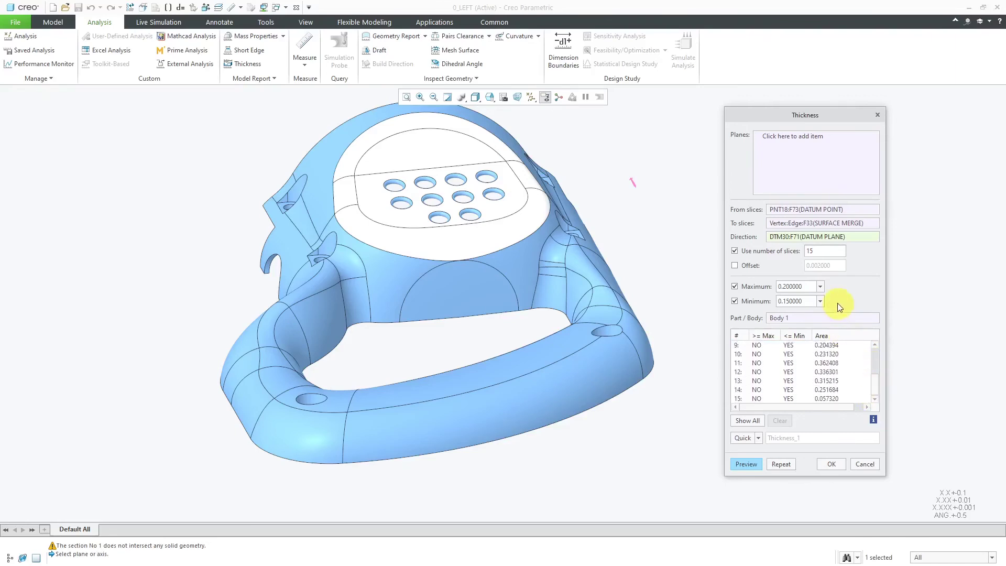
Step: Change the slice count to 20 and preview the analysis again
{"action": "double_click", "coordinate": [829, 250]}
{"action": "type", "text": "20"}
{"action": "left_click", "coordinate": [746, 465]}
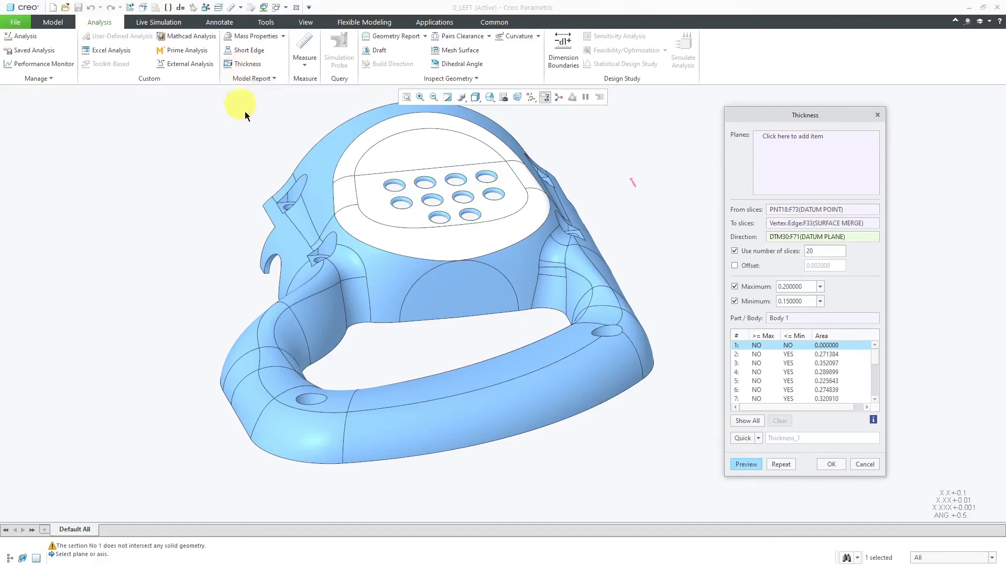
{"action": "scroll", "coordinate": [804, 372], "scroll_direction": "down", "scroll_amount": 1}
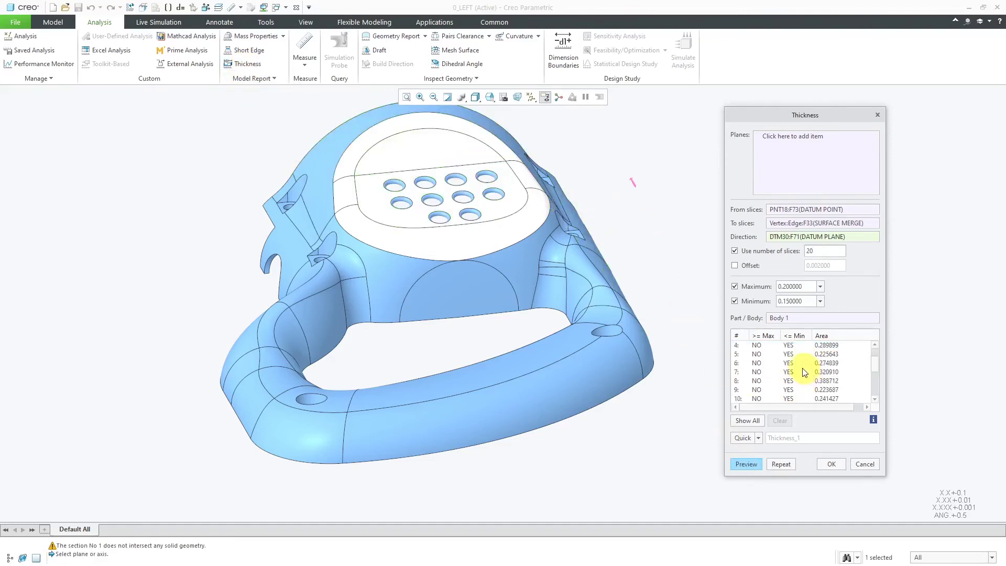
{"action": "scroll", "coordinate": [804, 372], "scroll_direction": "down", "scroll_amount": 4}
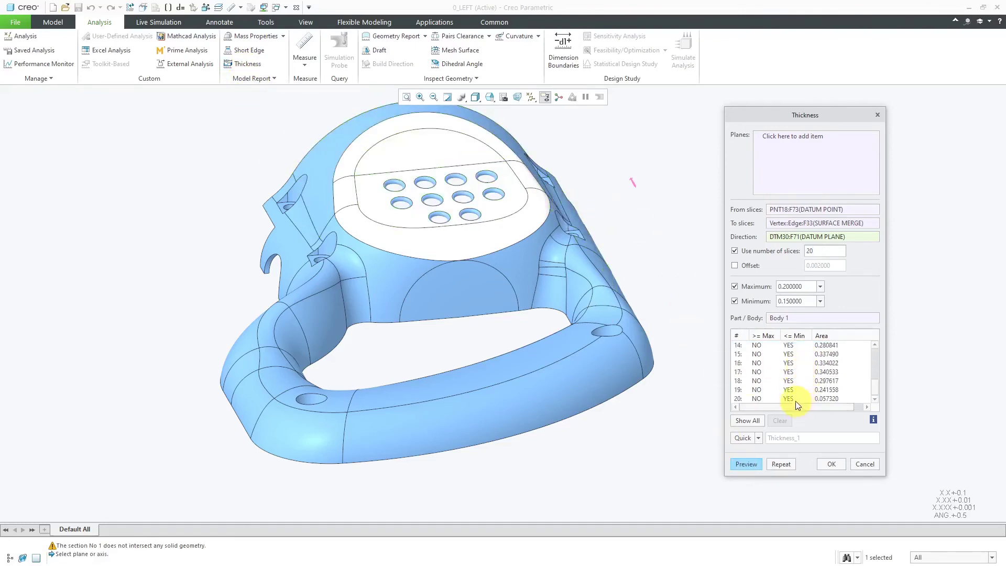
Step: Review slices 20 down to 14, then slices 3 and 5, on the model
{"action": "left_click", "coordinate": [796, 401]}
{"action": "left_click", "coordinate": [794, 390]}
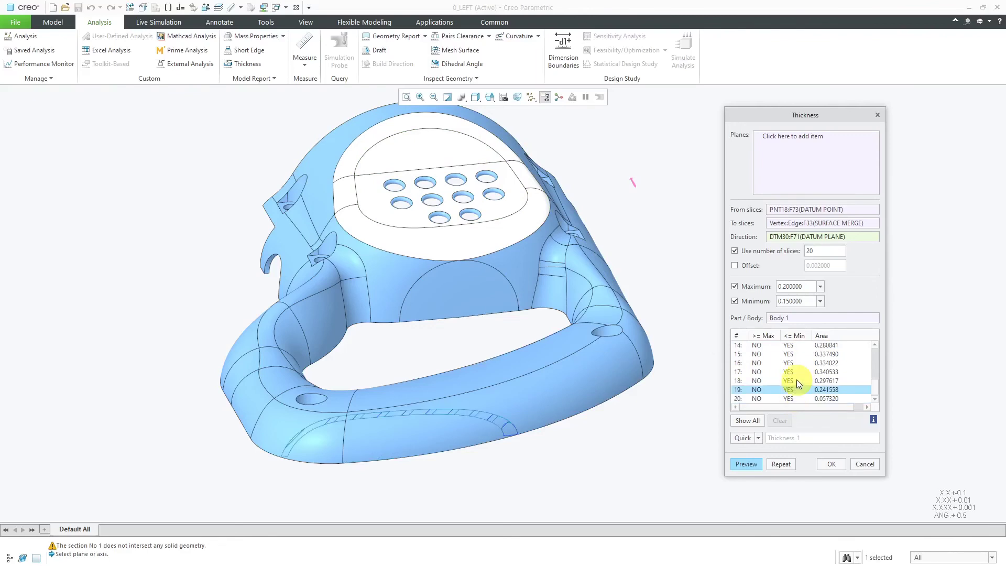
{"action": "left_click", "coordinate": [794, 379]}
{"action": "left_click", "coordinate": [793, 371]}
{"action": "left_click", "coordinate": [791, 364]}
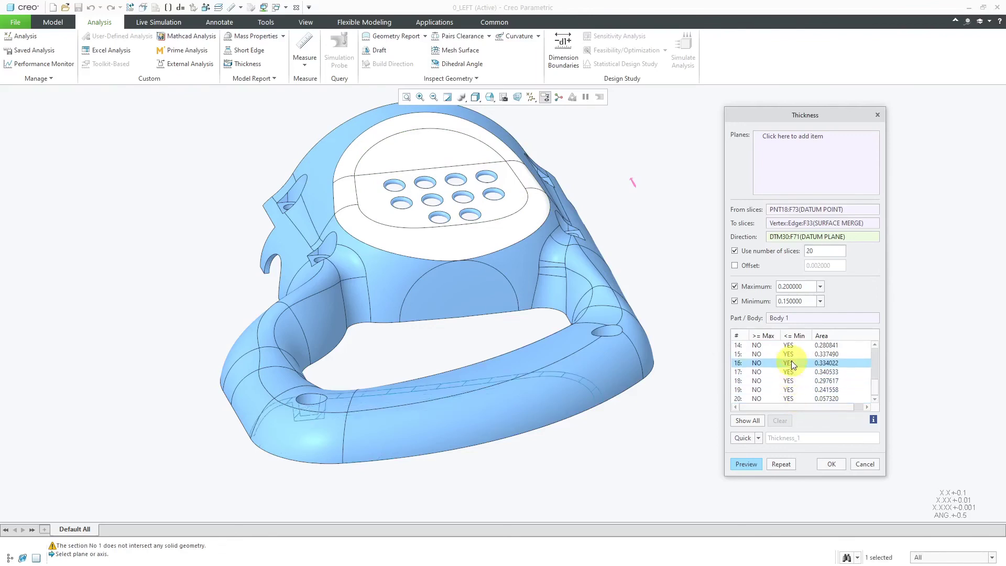
{"action": "left_click", "coordinate": [791, 354]}
{"action": "left_click", "coordinate": [791, 346]}
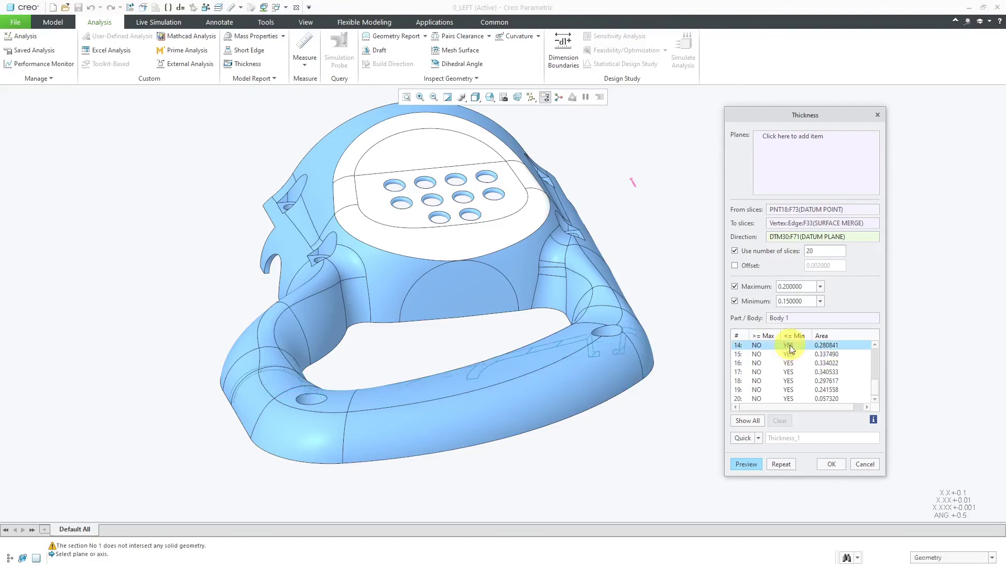
{"action": "scroll", "coordinate": [865, 392], "scroll_direction": "up", "scroll_amount": 5}
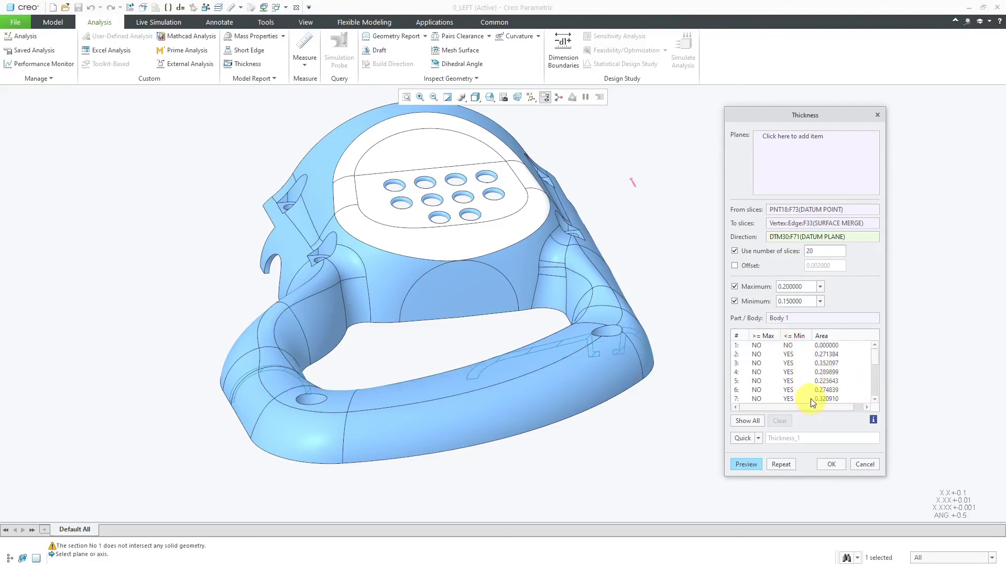
{"action": "left_click", "coordinate": [788, 364]}
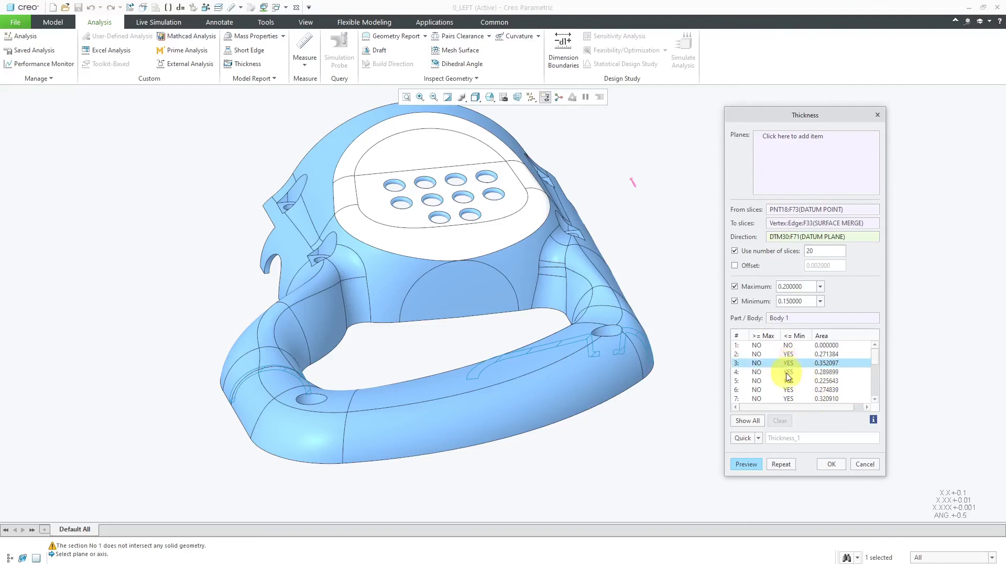
{"action": "left_click", "coordinate": [791, 381]}
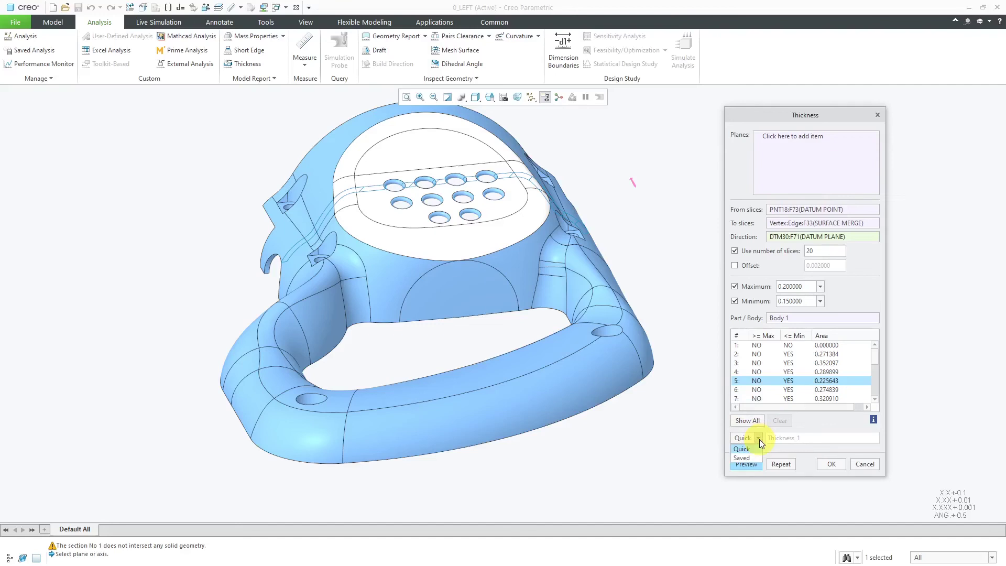
Step: Show the Quick/Saved analysis-type choices for the Thickness analysis
{"action": "left_click", "coordinate": [742, 459]}
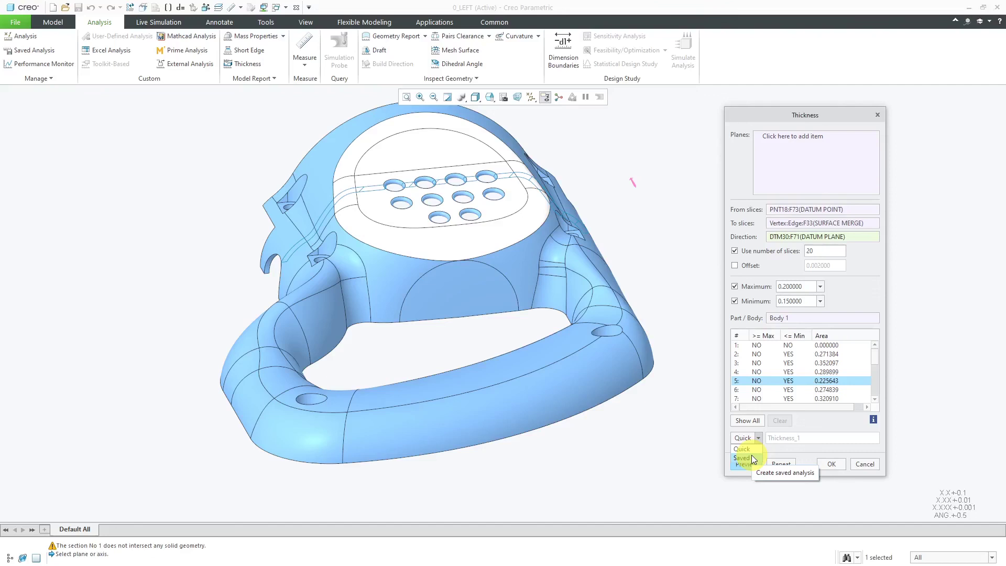
Step: Dismiss the analysis-type dropdown without changes, keeping Thickness_1 as Quick
{"action": "left_click", "coordinate": [682, 446]}
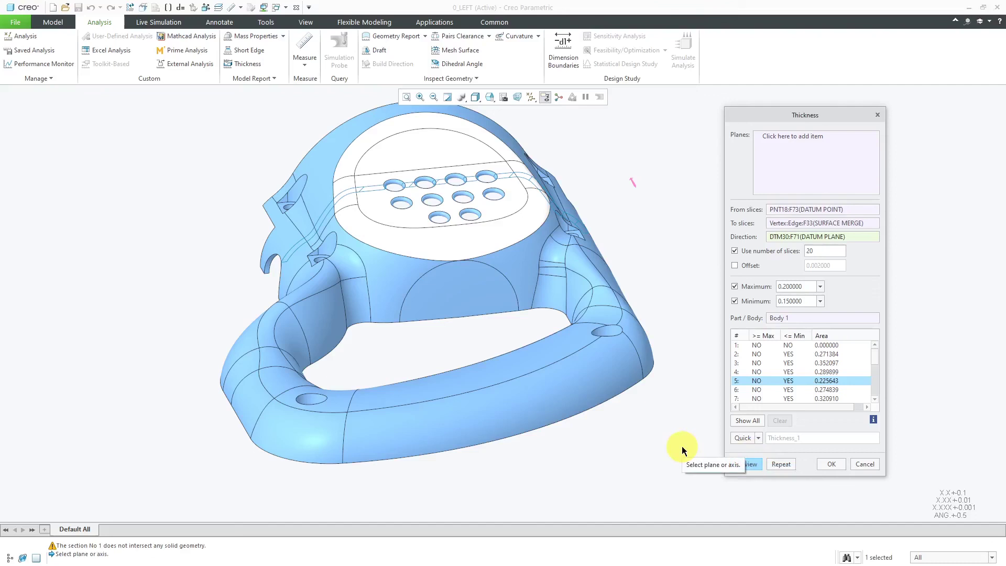